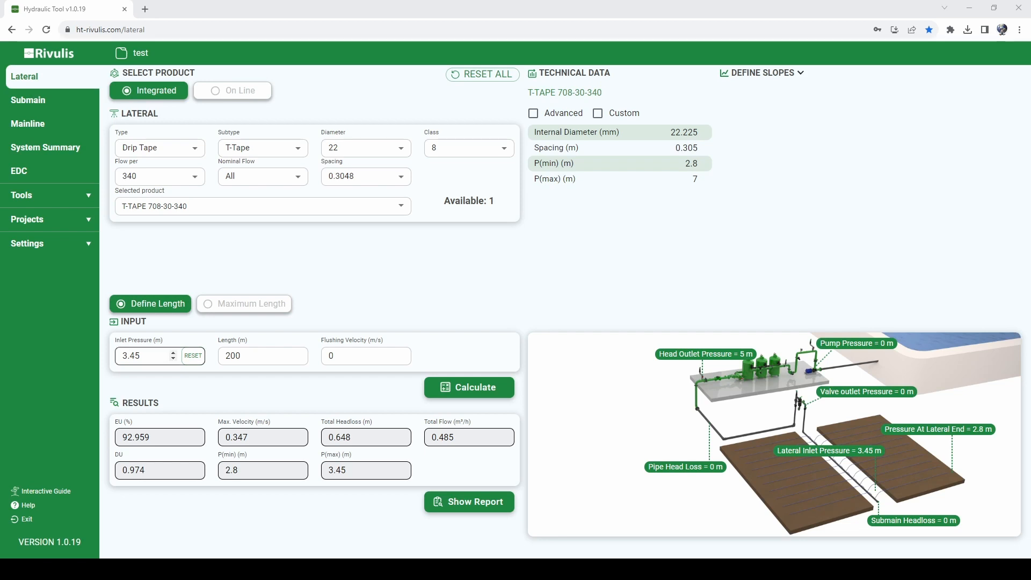
Check the lateral's inlet pressure and total flow, and compare them with the lateral input values on the Submain page.
double_click(150, 363)
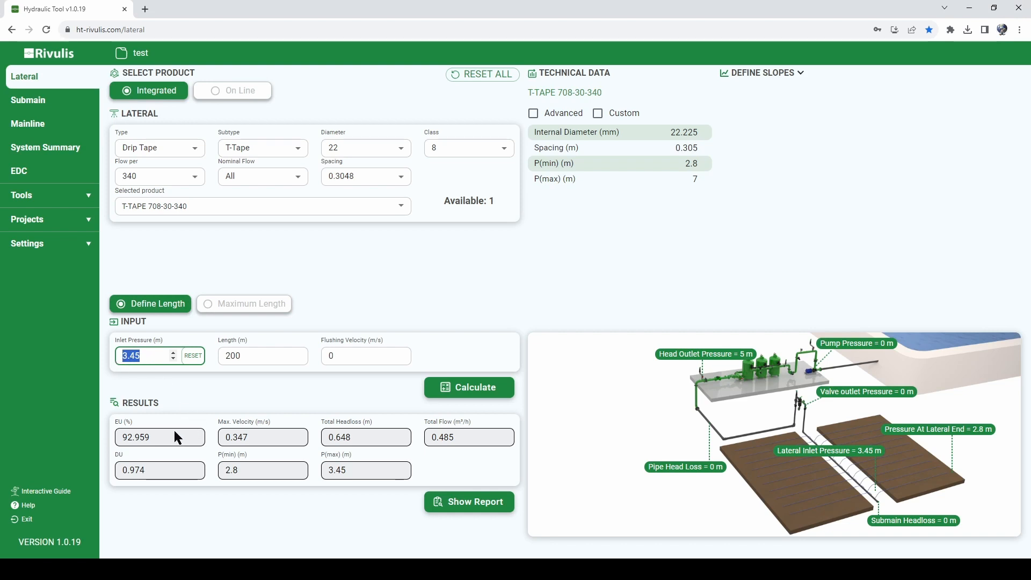
click(471, 437)
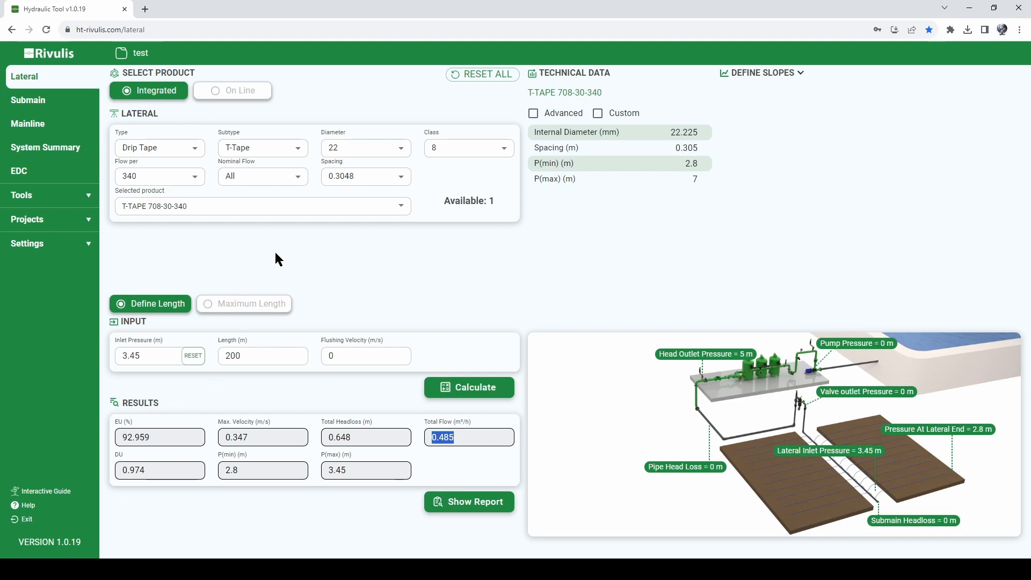
click(36, 107)
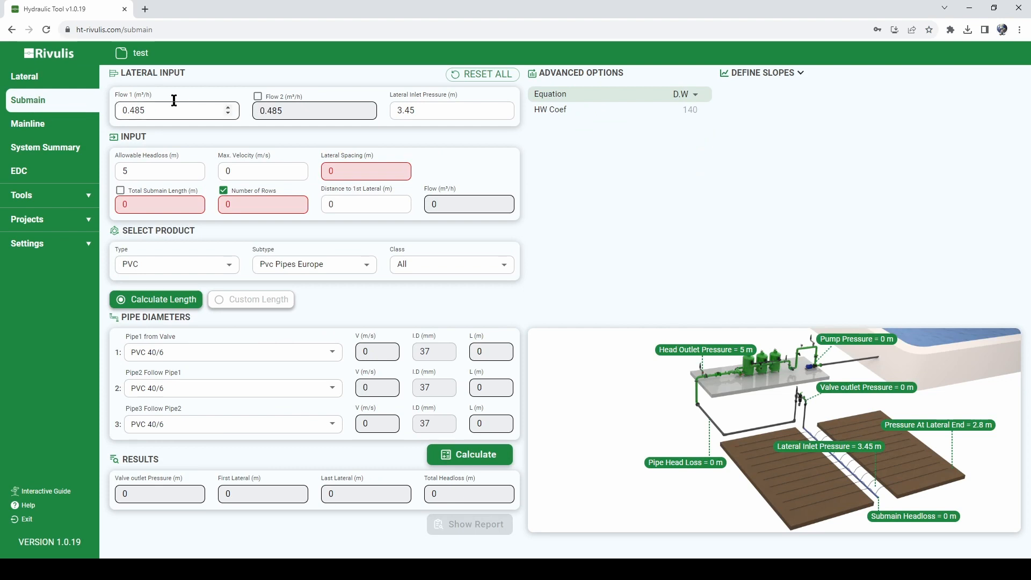
double_click(130, 109)
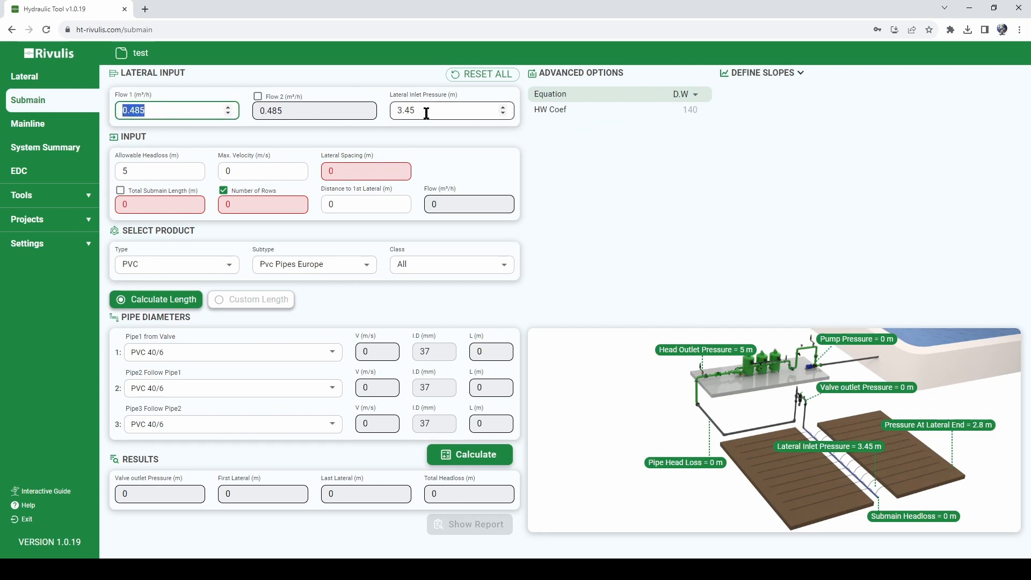
drag(426, 111, 396, 122)
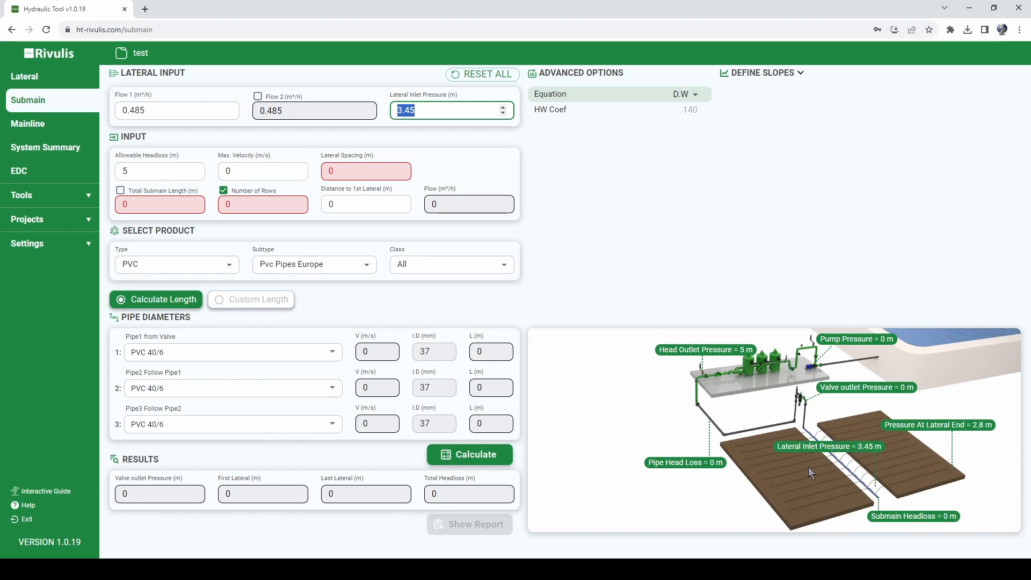
Enable the second lateral flow, Flow 2, and disable it again.
click(258, 96)
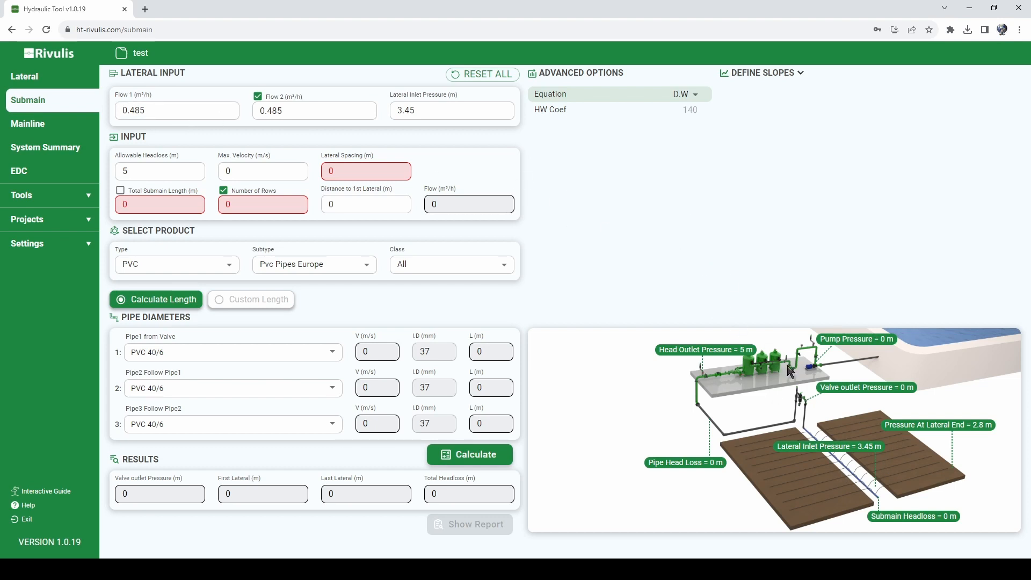
click(258, 96)
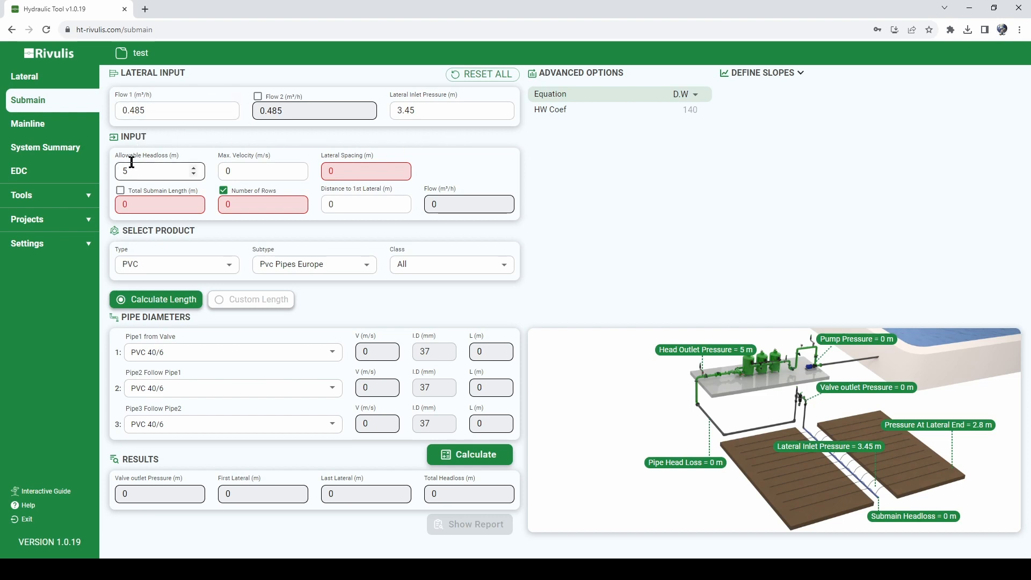
Set the submain's allowable headloss to 2 m and its maximum velocity to 3 m/s.
double_click(179, 173)
click(268, 144)
double_click(253, 172)
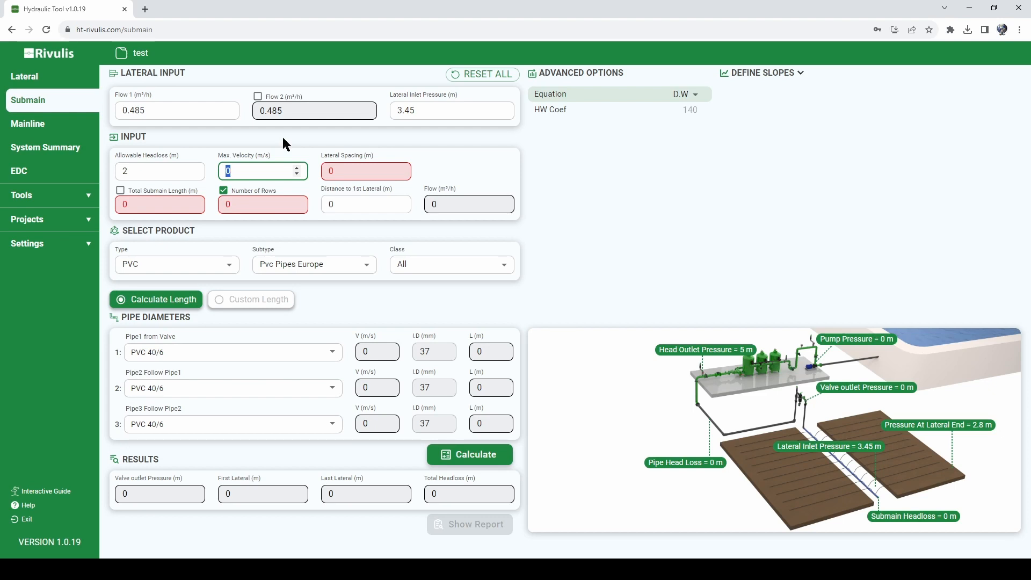
text(3)
click(252, 156)
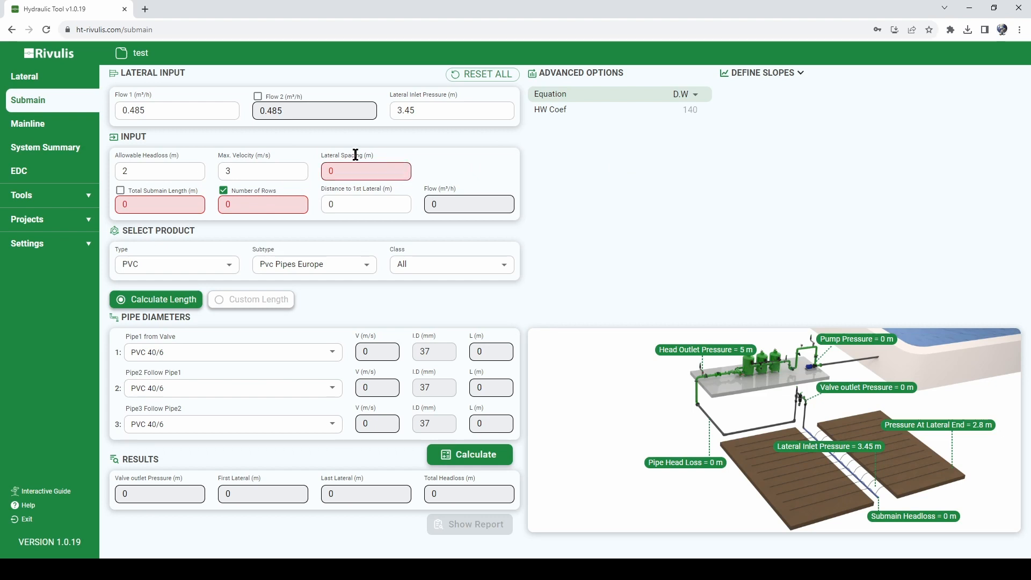
Set the lateral spacing to 1.4 m.
drag(357, 168, 328, 170)
text(1.4)
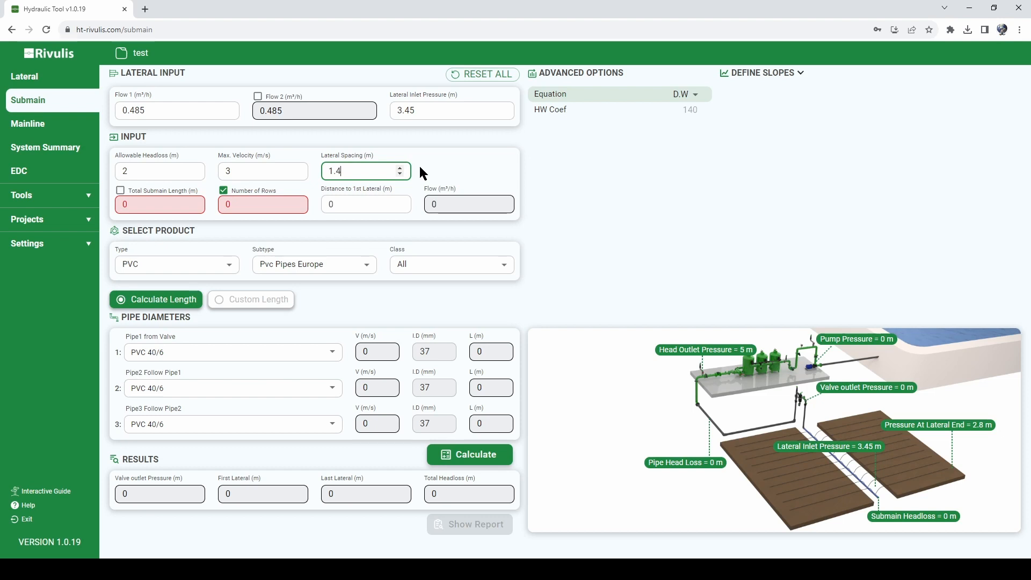
click(525, 186)
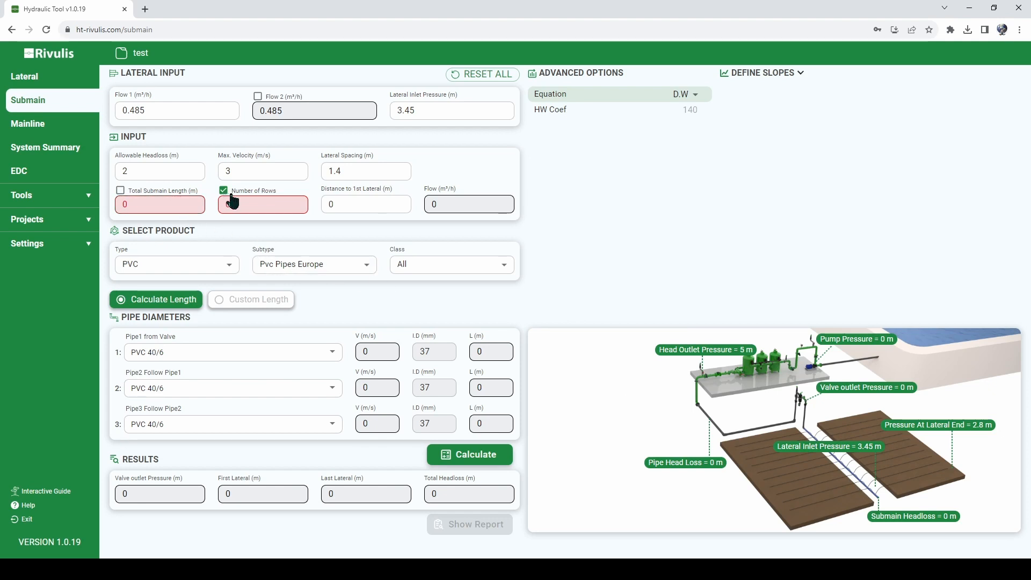
Set the number of rows to 100 and check the calculated total submain length.
click(246, 204)
text(100)
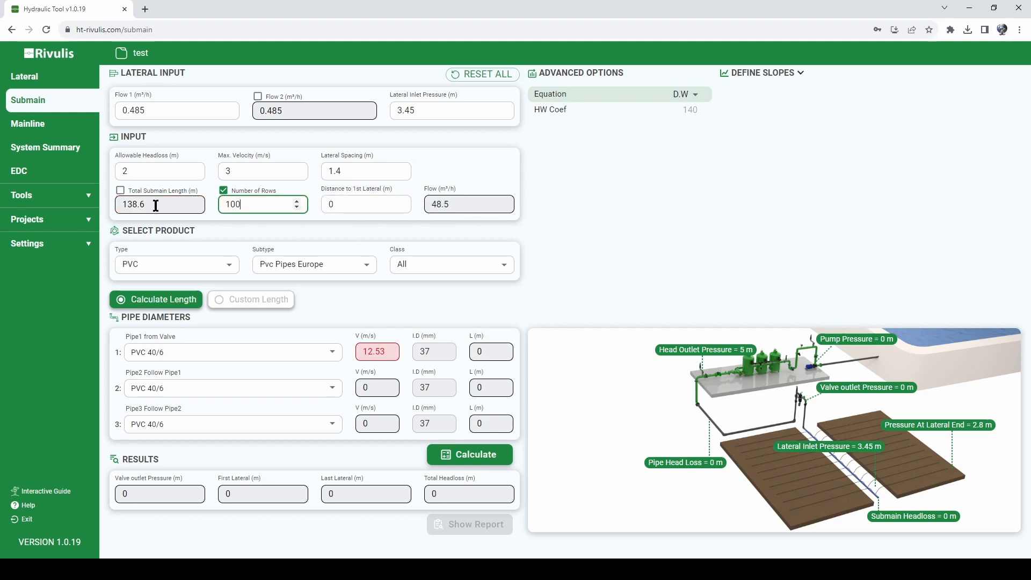
drag(156, 206, 119, 205)
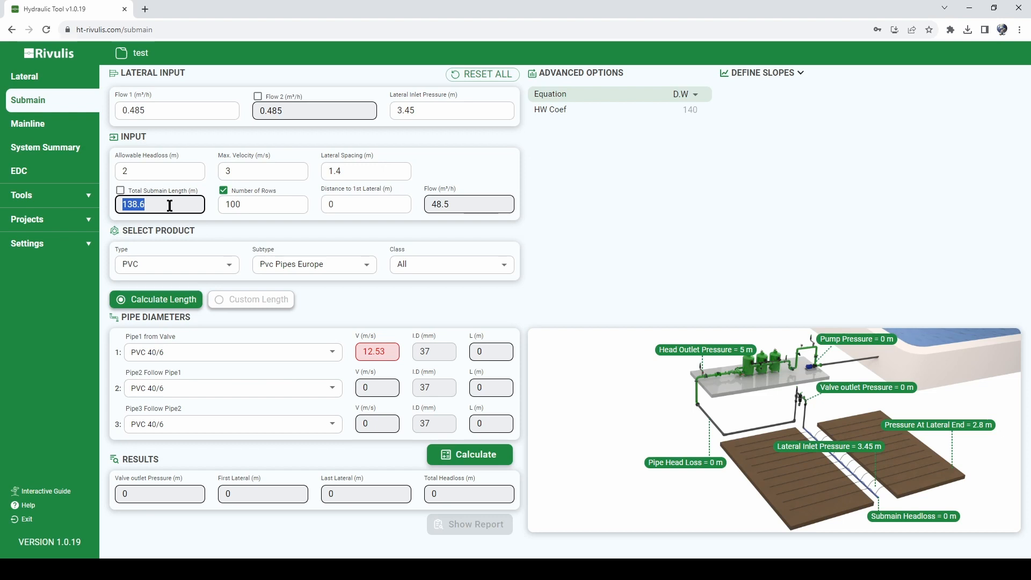
Define the submain by total length instead of rows, enter 140 m and check the calculated flow.
click(120, 190)
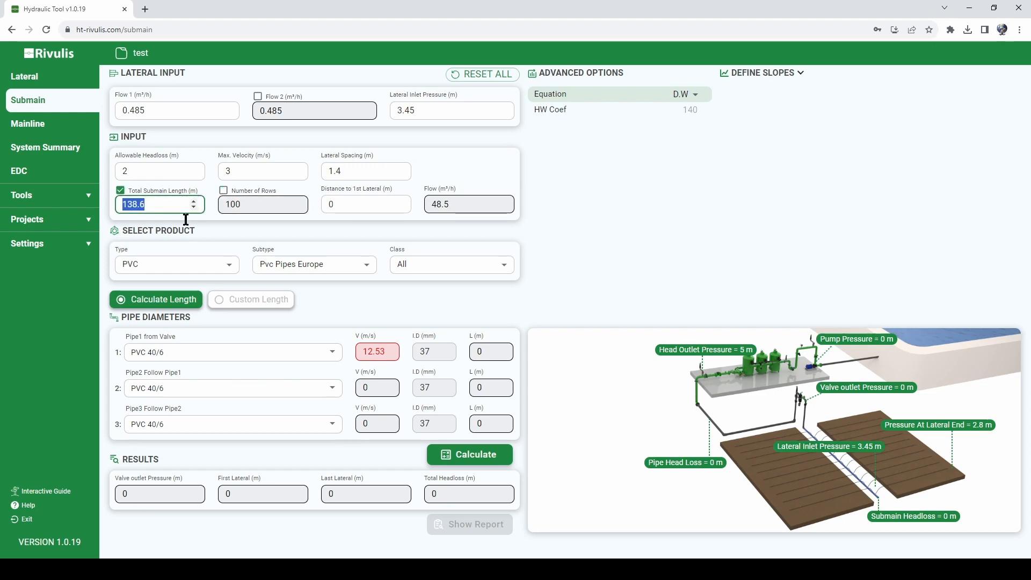
text(140)
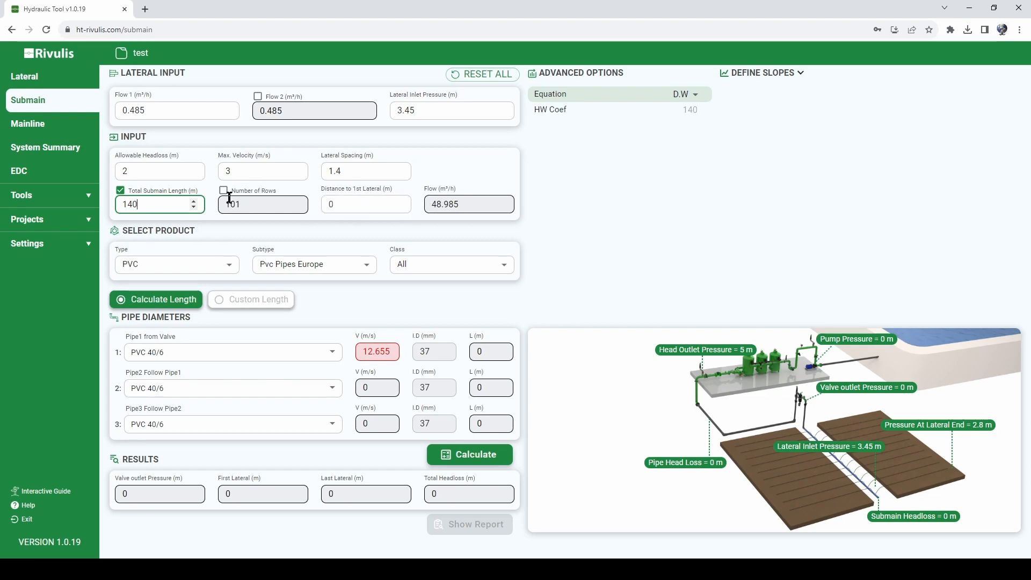
click(427, 205)
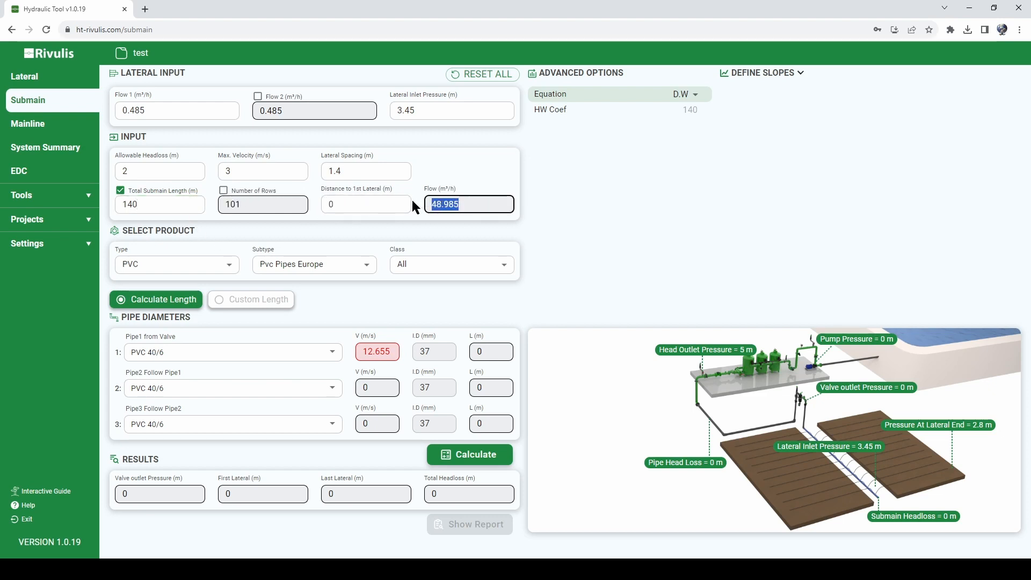
Set the total submain length to 200 m and check the calculated flow.
click(128, 204)
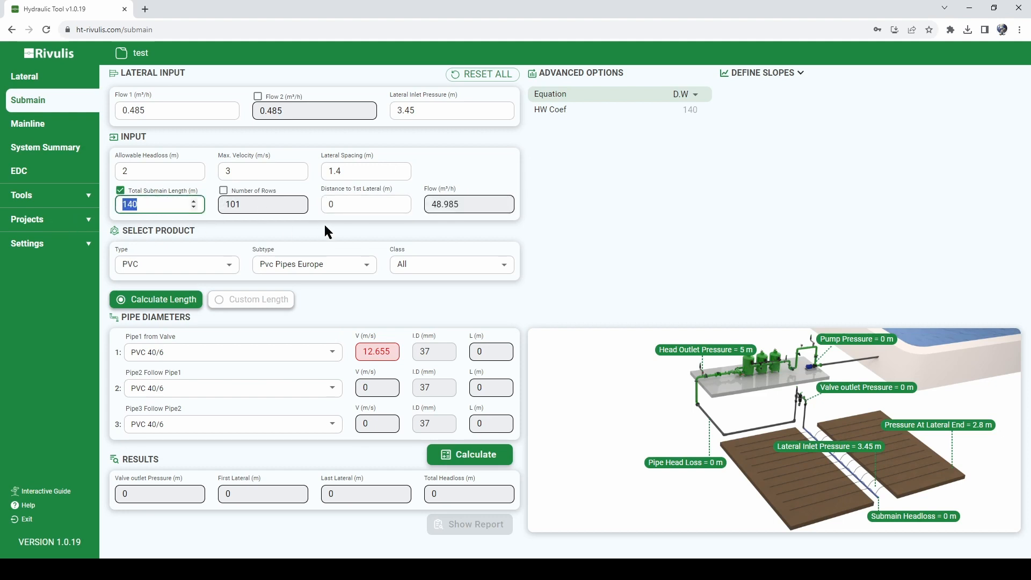
text(200)
click(669, 196)
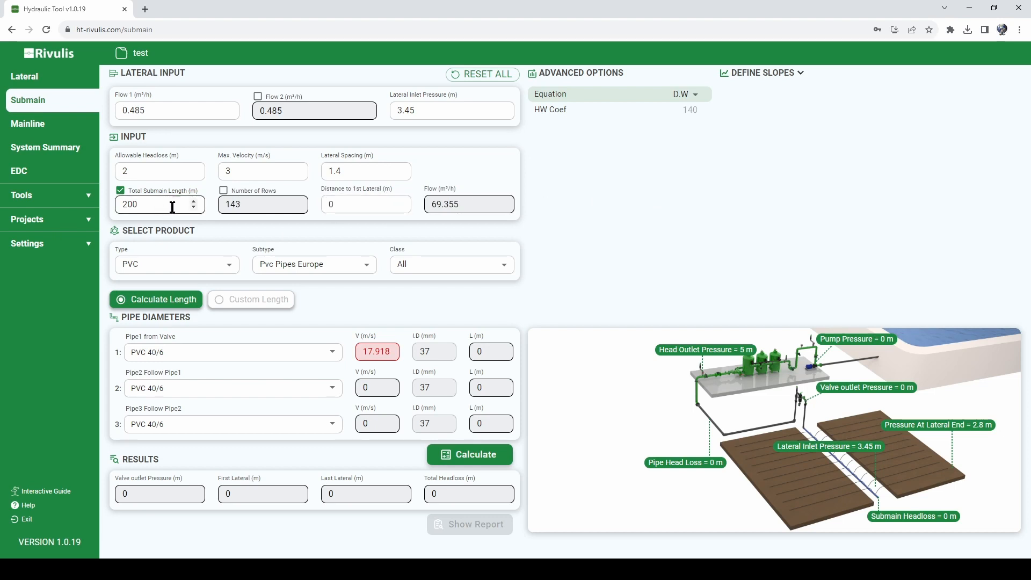
drag(432, 202, 461, 206)
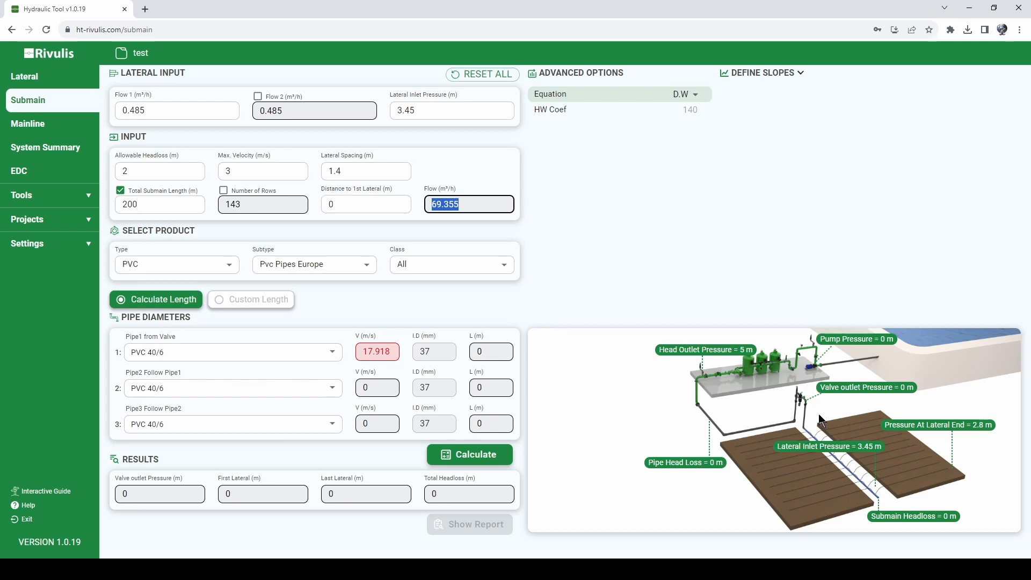
Try a distance to the first lateral of 10 m and clear the value again.
click(352, 204)
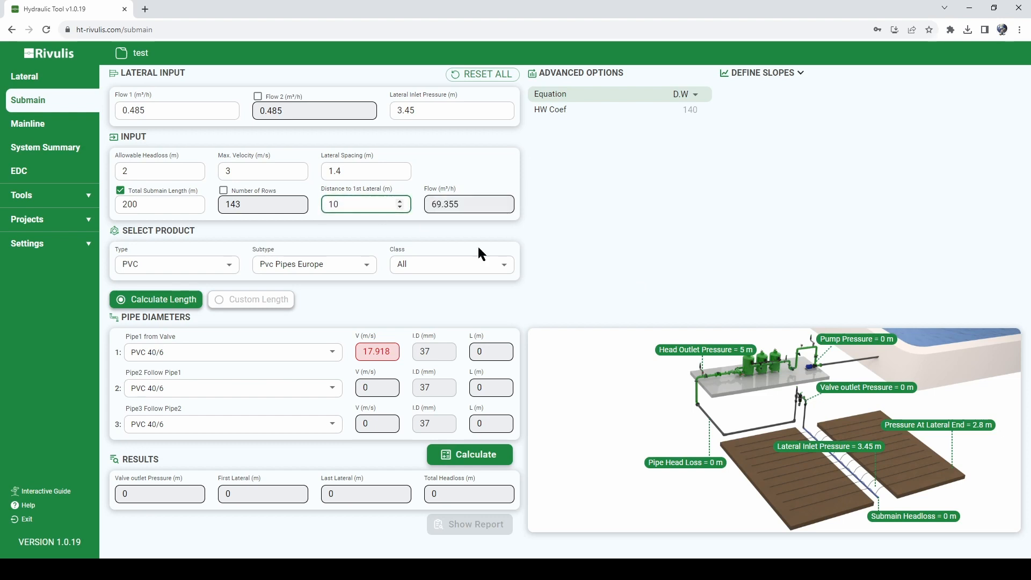
text(10)
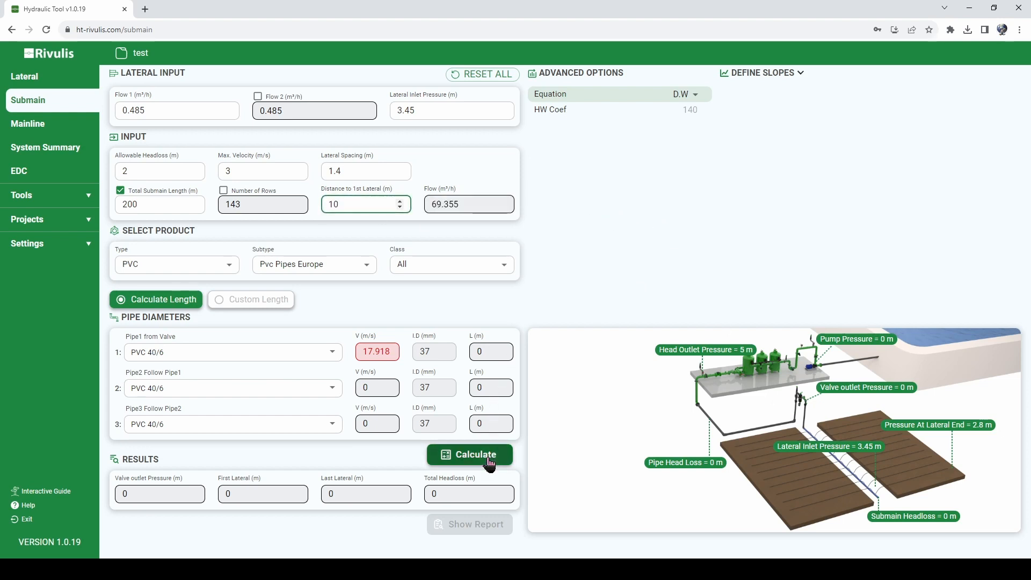
click(597, 204)
drag(371, 205, 319, 206)
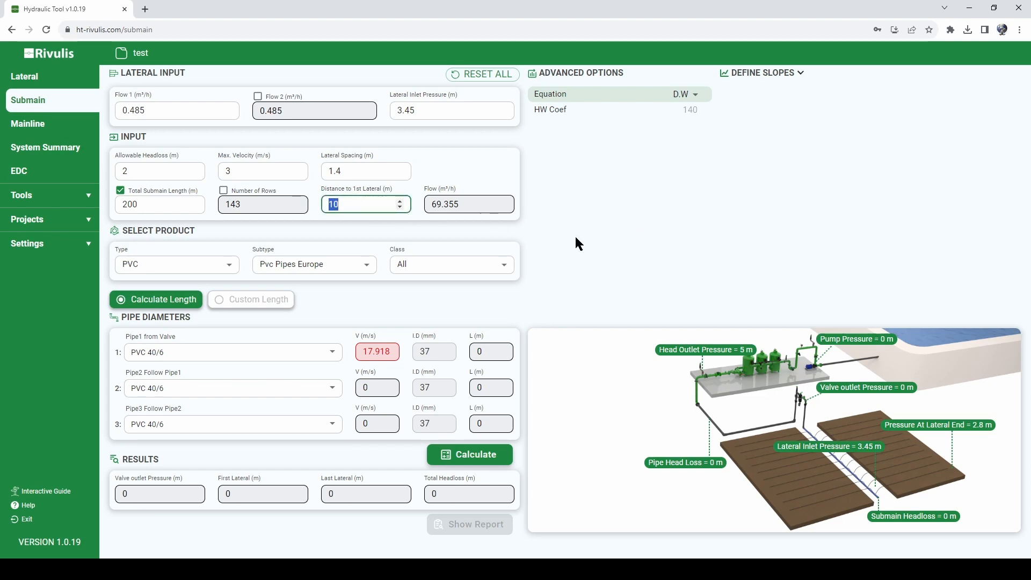
key(BackSpace)
click(775, 260)
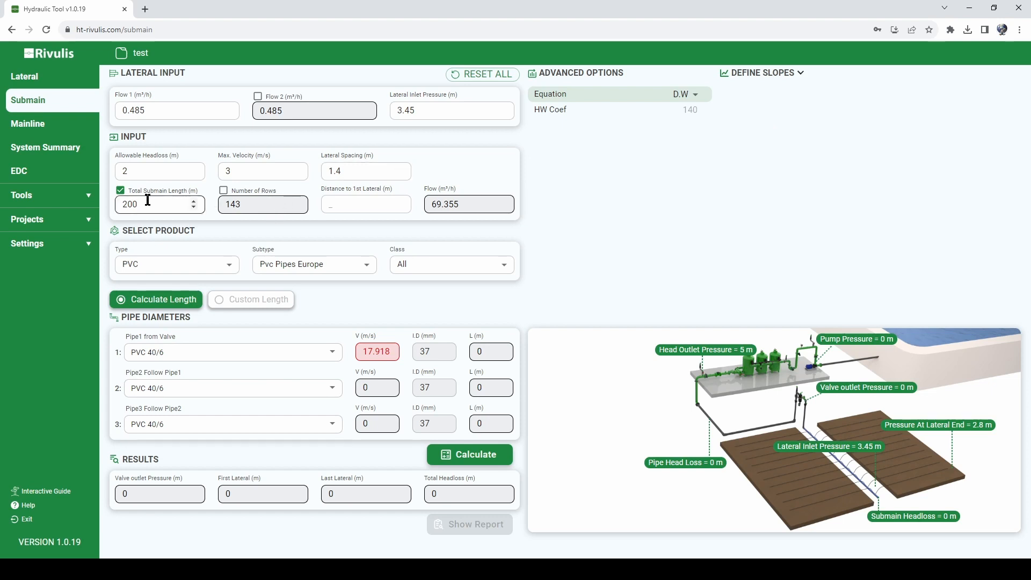
Select the PVC pipe type with the Pvc Pipes Europe subtype and keep the class at All.
click(191, 266)
click(136, 317)
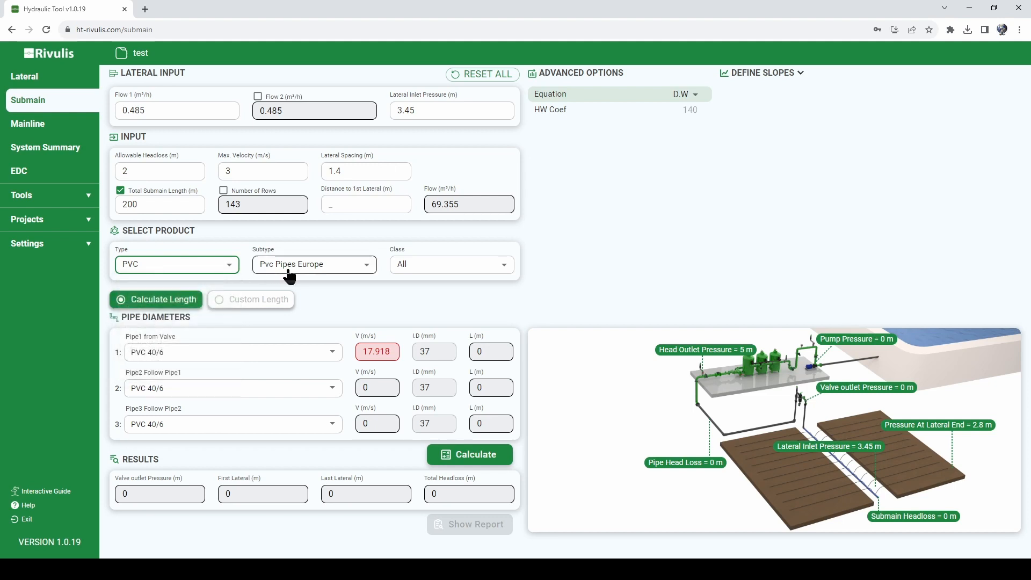
click(301, 269)
click(292, 372)
click(484, 271)
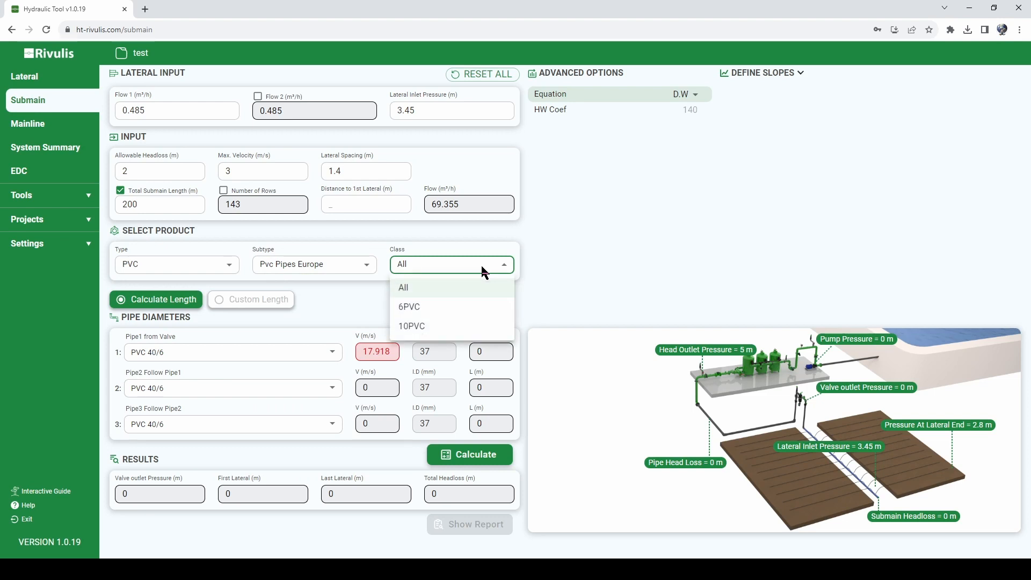
click(420, 290)
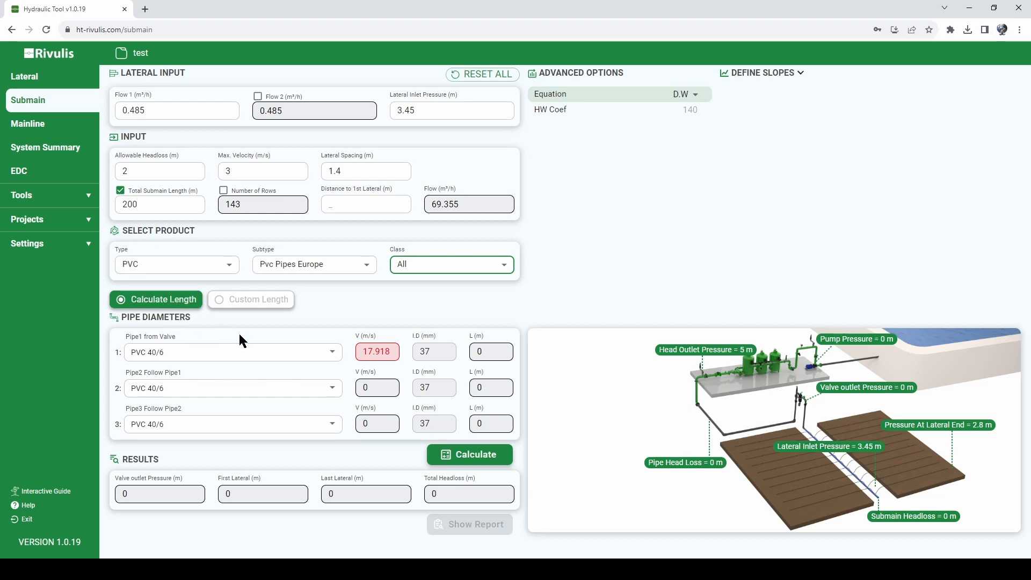
Switch the pipe length mode to Custom Length and back to Calculate Length.
click(252, 305)
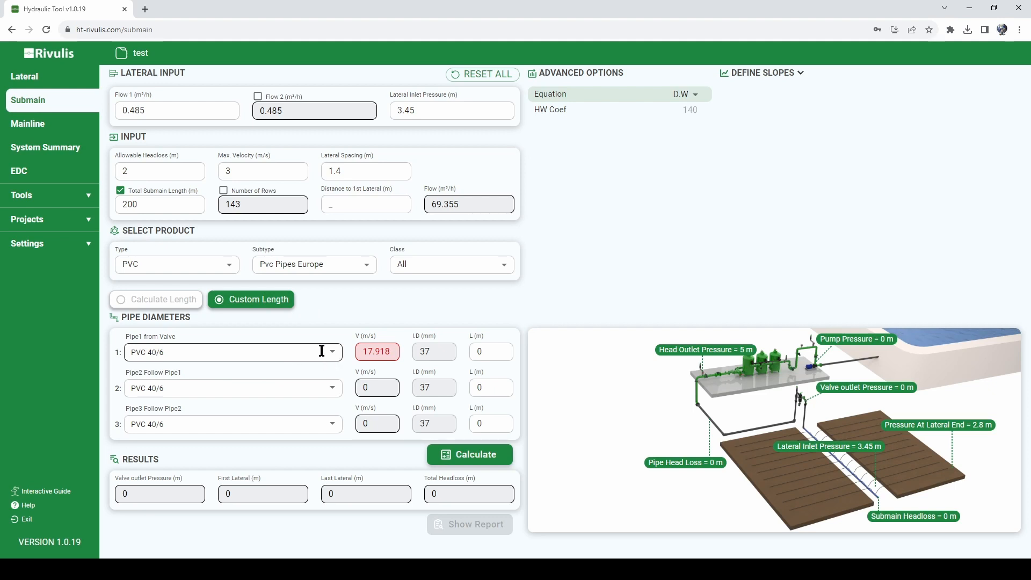
click(163, 304)
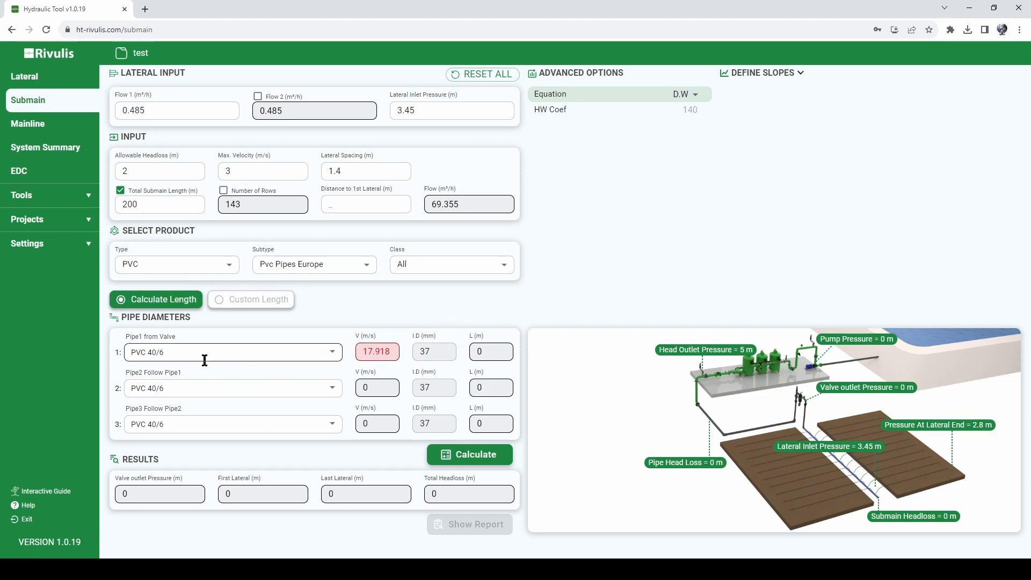
Check the size and velocity of Pipe1 from Valve, and set Pipe2 Follow Pipe1 to PVC 110/10.
drag(148, 353, 157, 355)
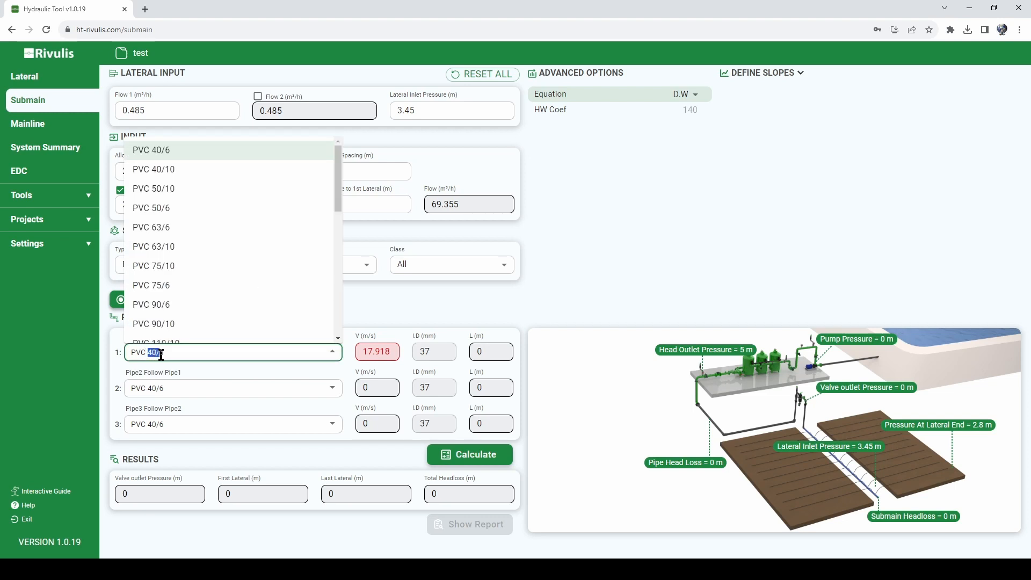
double_click(365, 352)
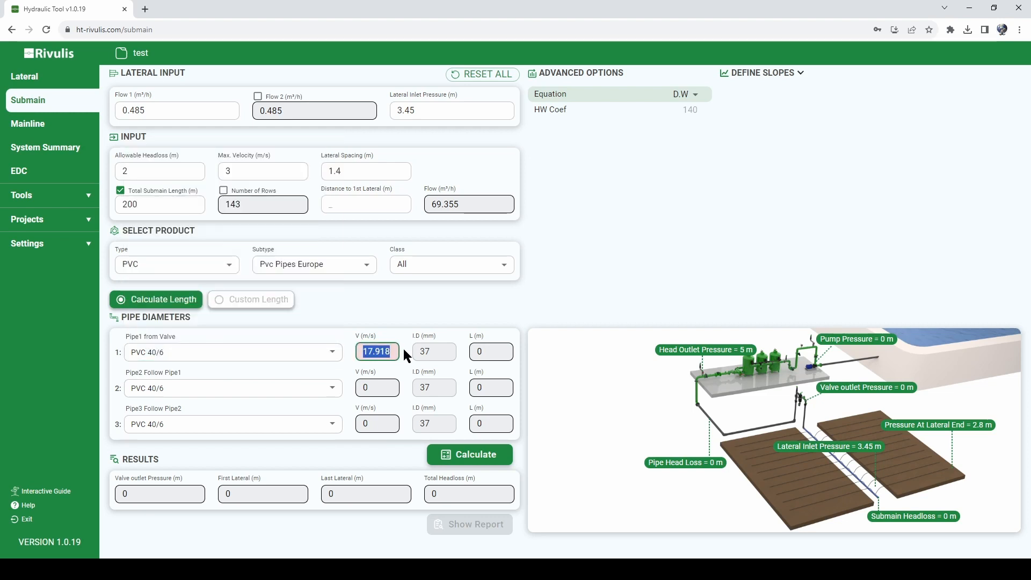
click(334, 394)
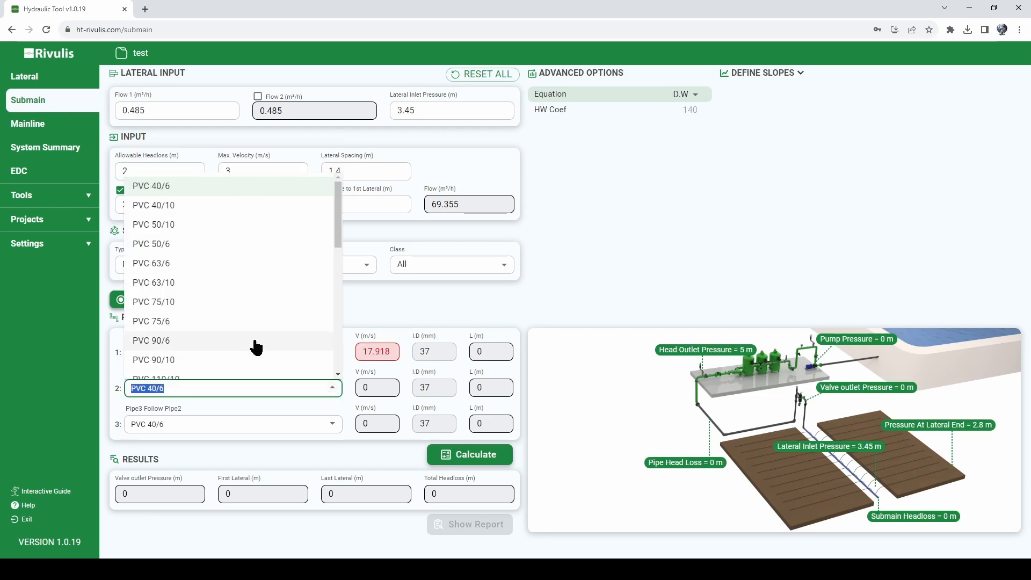
scroll(207, 359, down, 1)
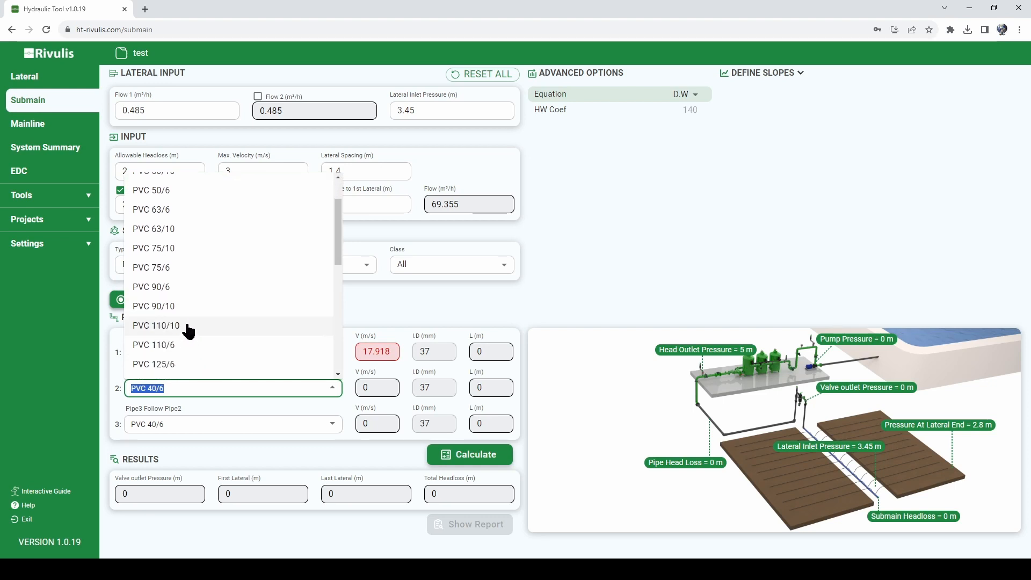
click(185, 326)
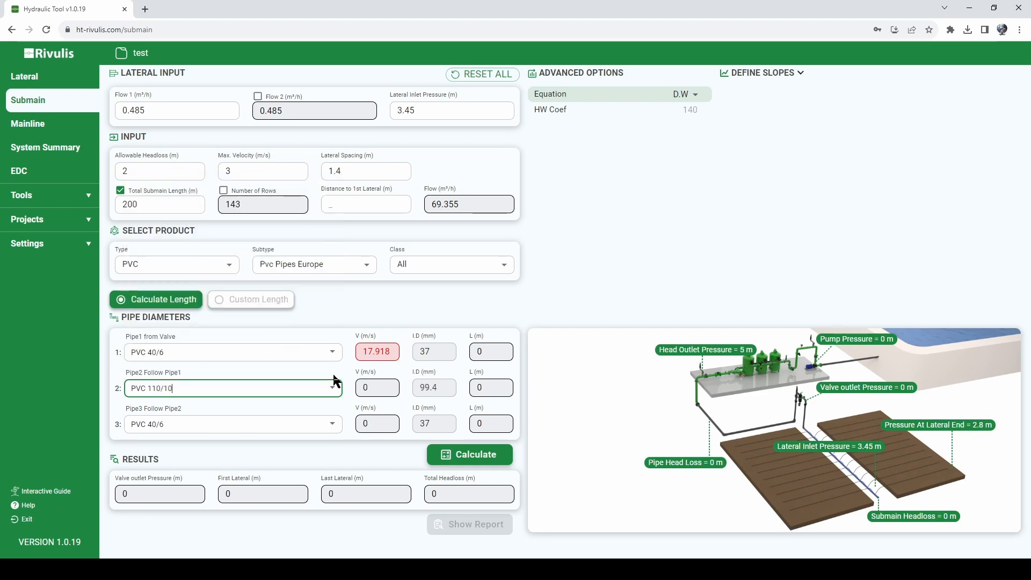
Set Pipe1 from Valve to PVC 160/6.
click(332, 416)
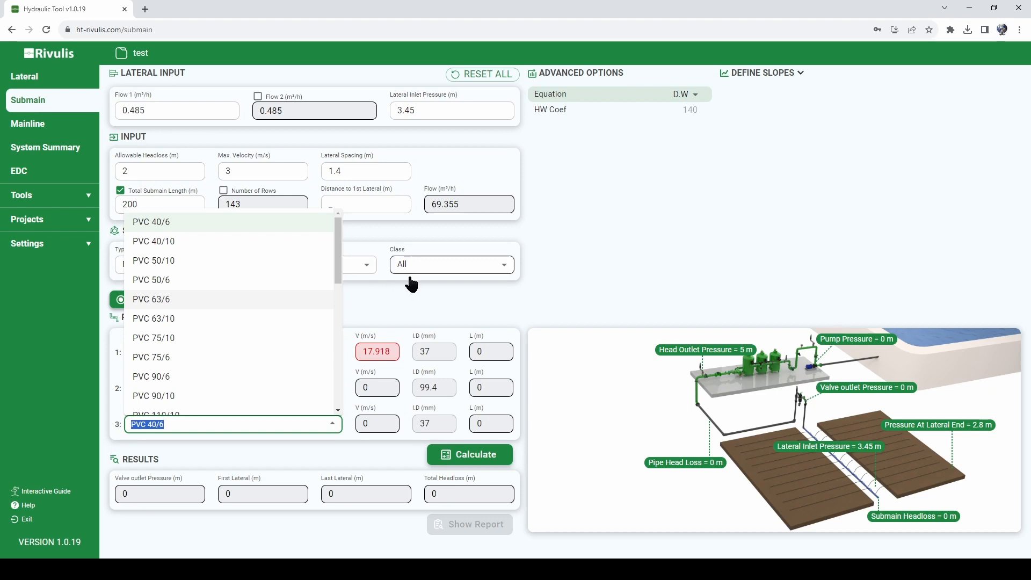
click(394, 284)
click(332, 352)
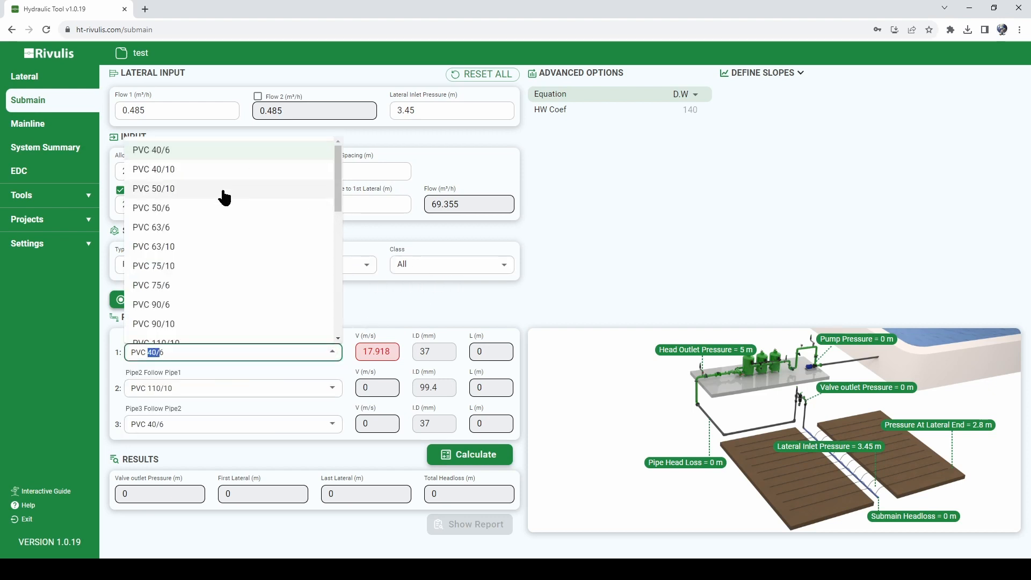
scroll(258, 276, down, 3)
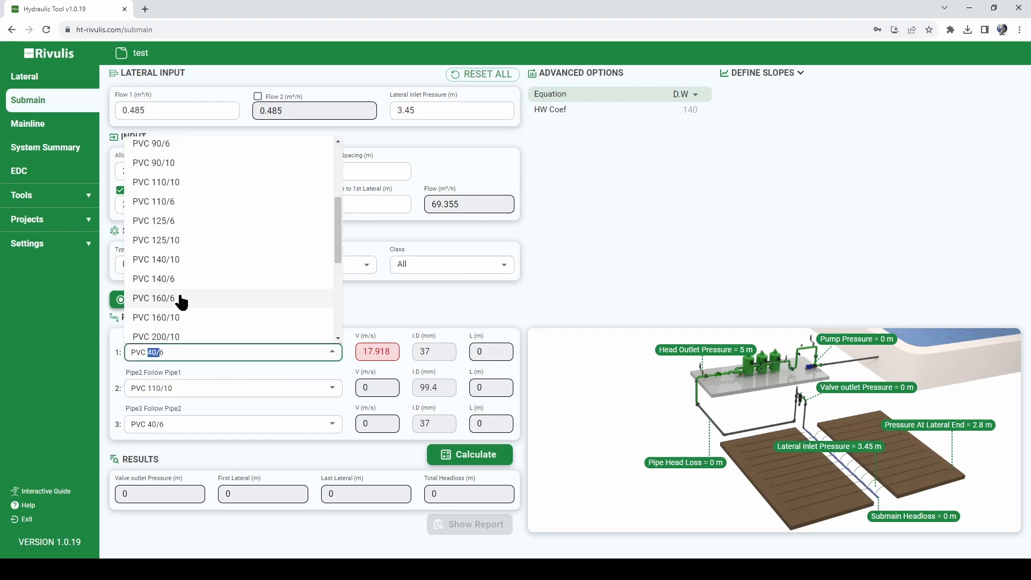
click(156, 298)
Set Pipe2 Follow Pipe1 to PVC 140/6 and Pipe3 Follow Pipe2 to PVC 125/6.
click(293, 388)
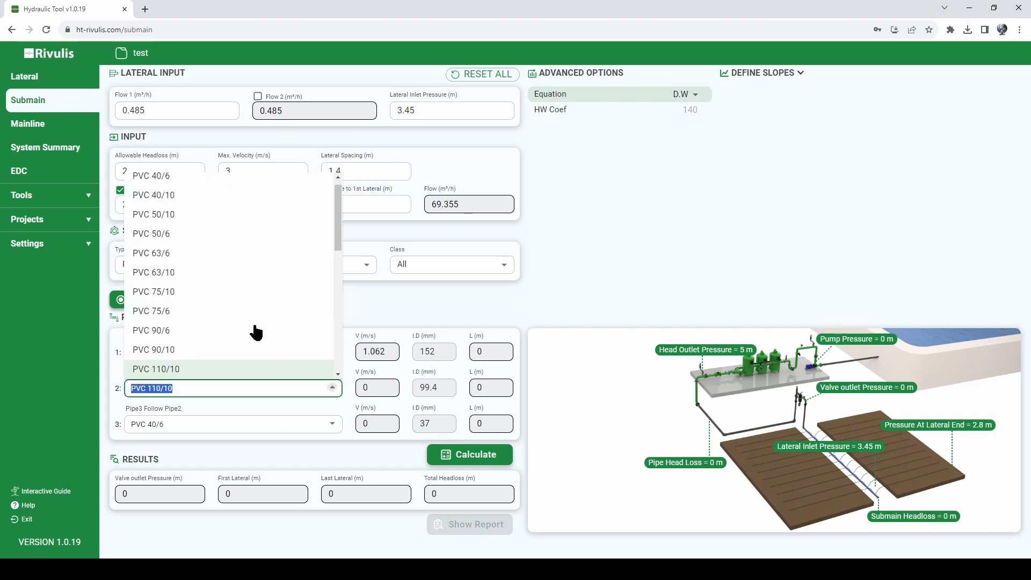
scroll(199, 324, down, 1)
scroll(193, 329, down, 2)
click(189, 310)
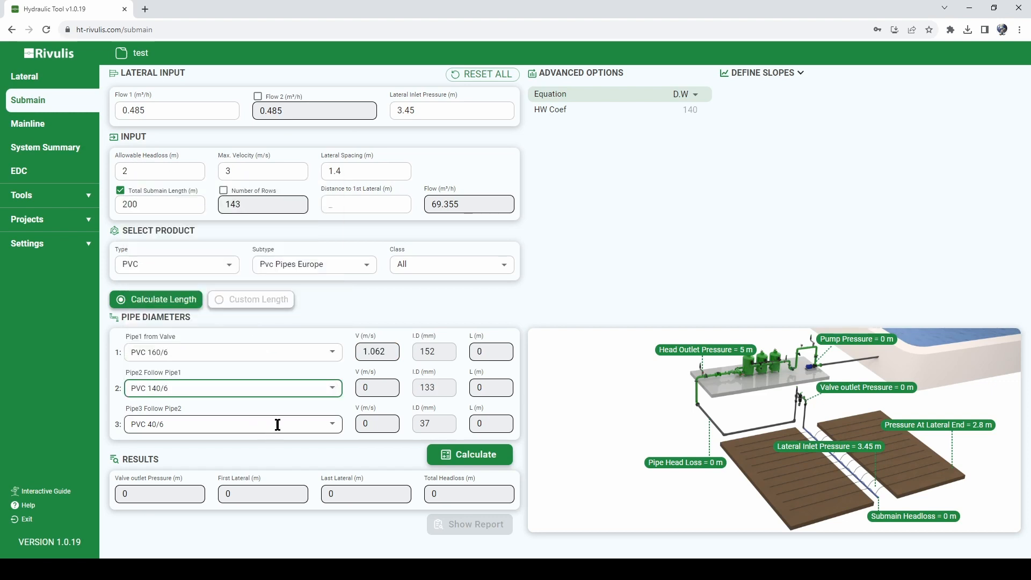
click(332, 424)
scroll(225, 341, down, 2)
scroll(213, 356, down, 3)
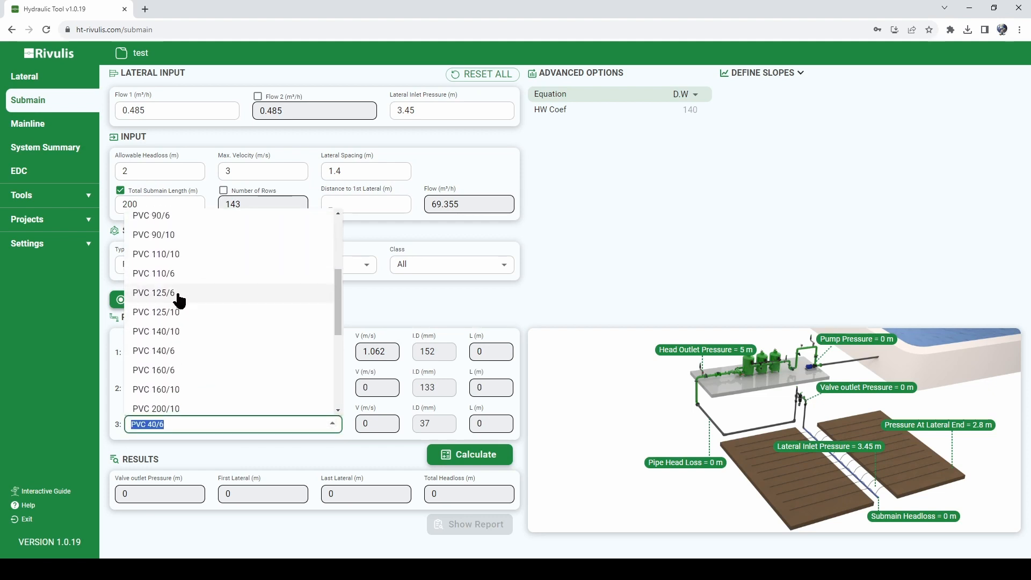
click(179, 298)
click(658, 288)
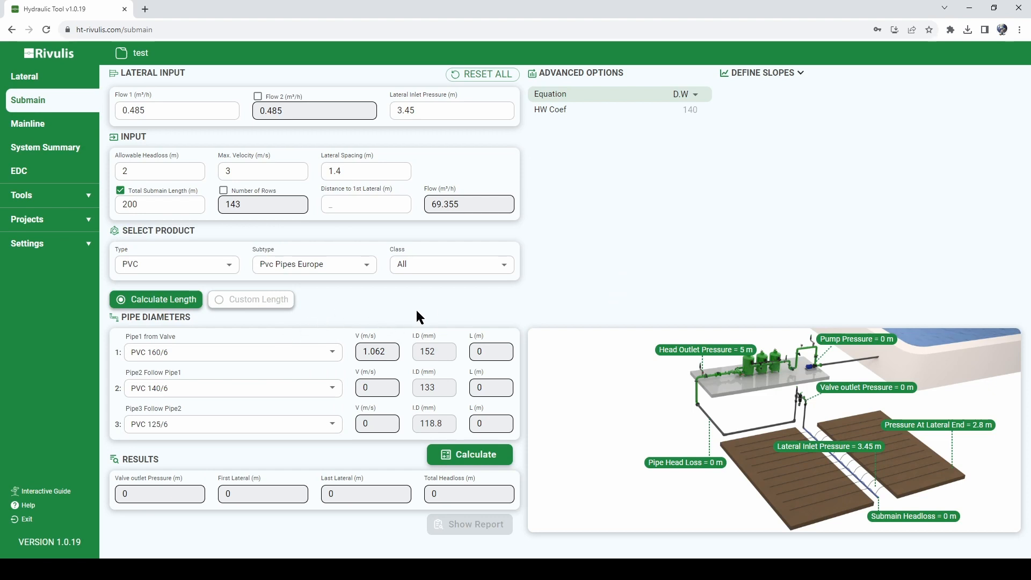
Examine the length fields of all three pipes in the submain.
click(479, 351)
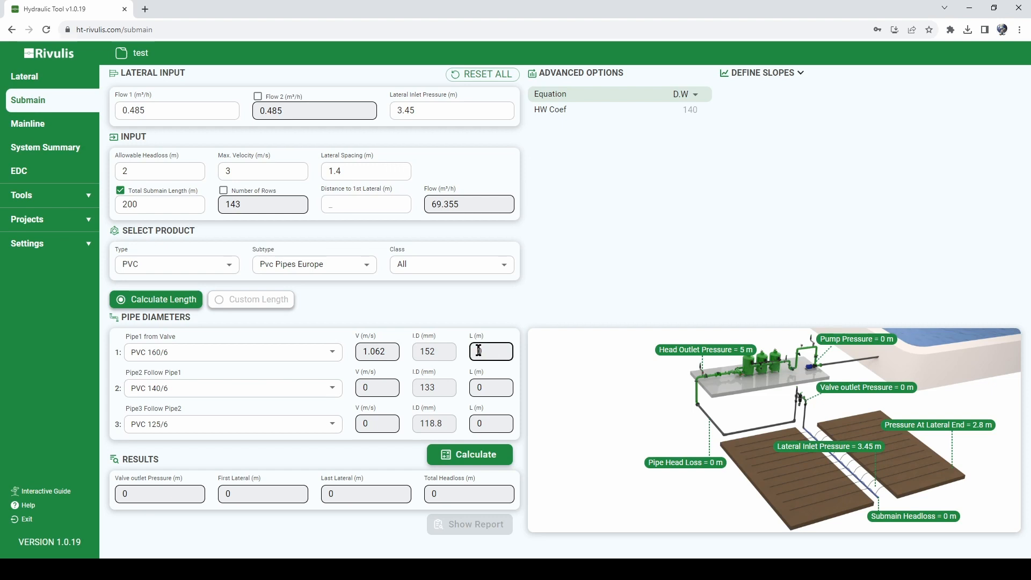
click(485, 388)
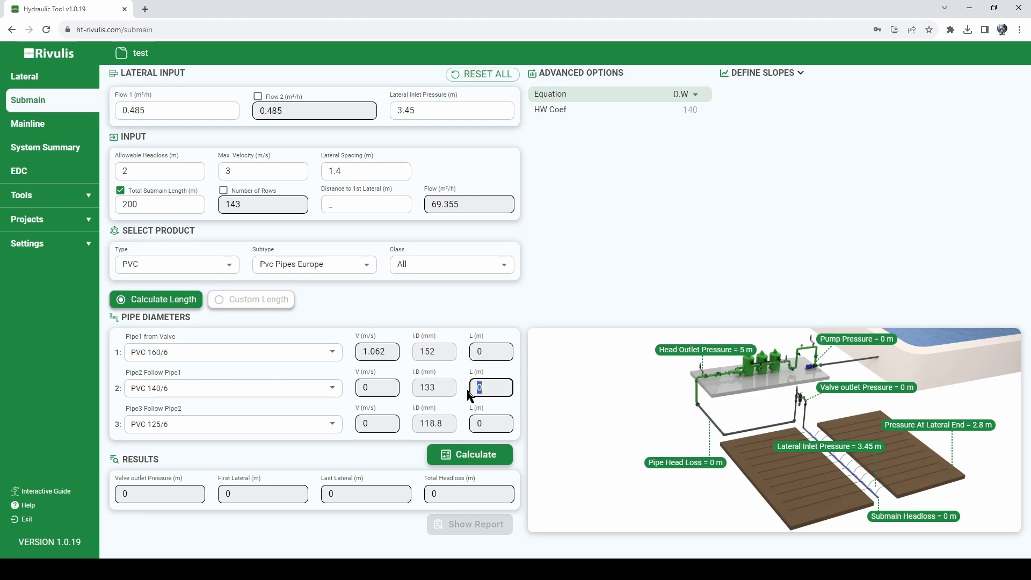
click(489, 425)
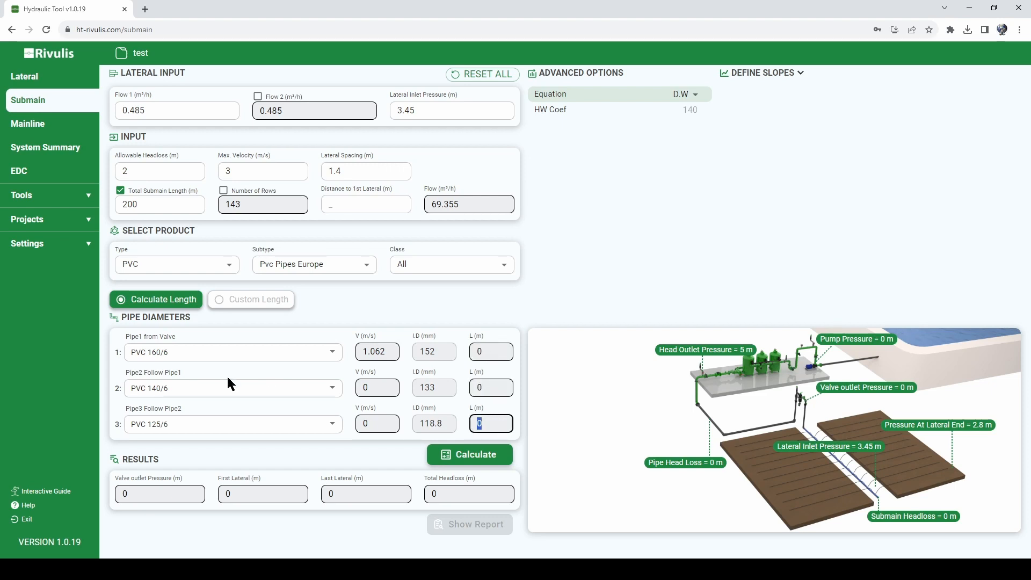
click(481, 357)
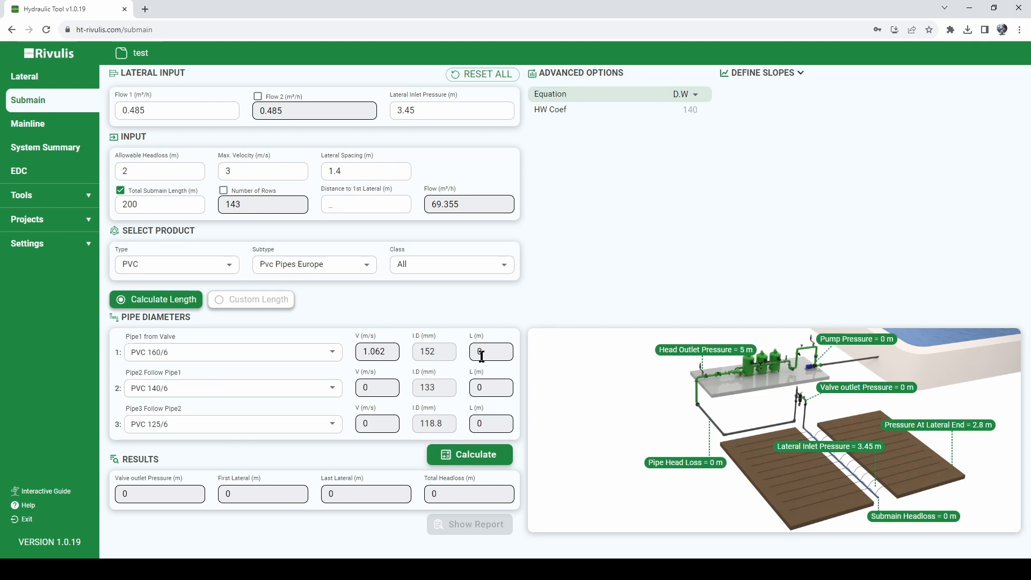
click(473, 389)
click(492, 350)
click(483, 390)
click(487, 423)
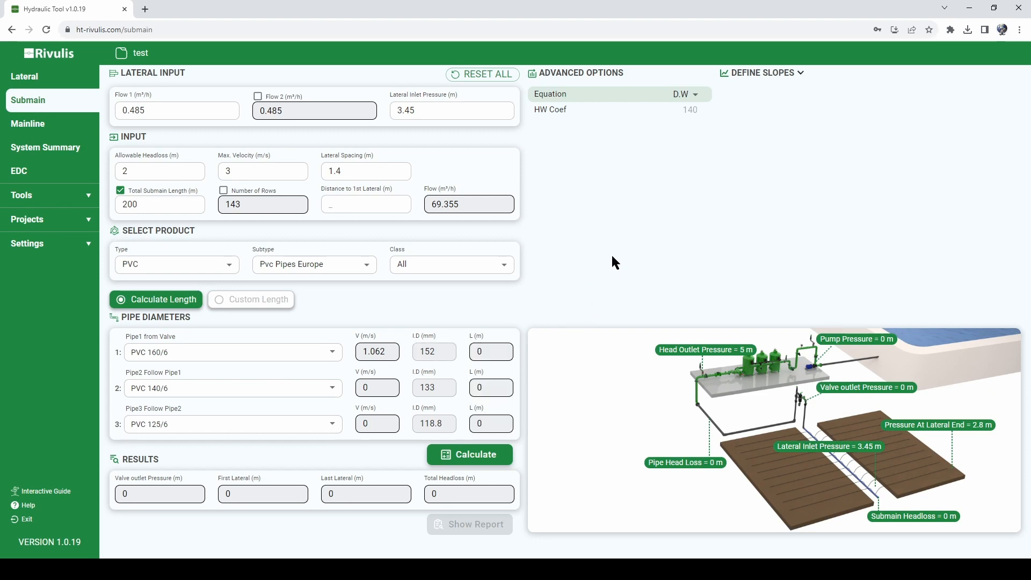
Calculate the submain and check Pipe3's length and velocity and the total headloss.
click(471, 458)
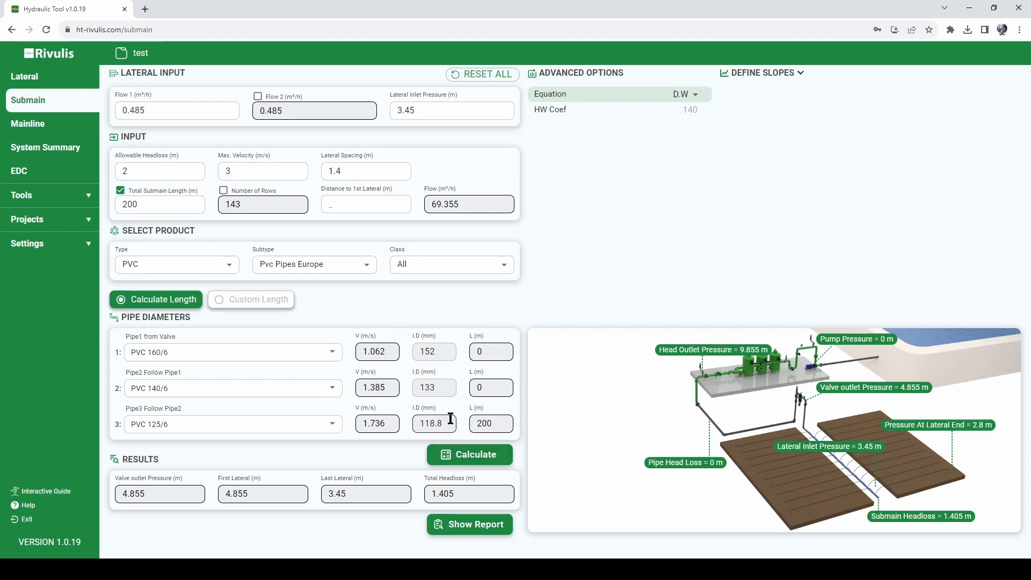
drag(492, 422, 473, 423)
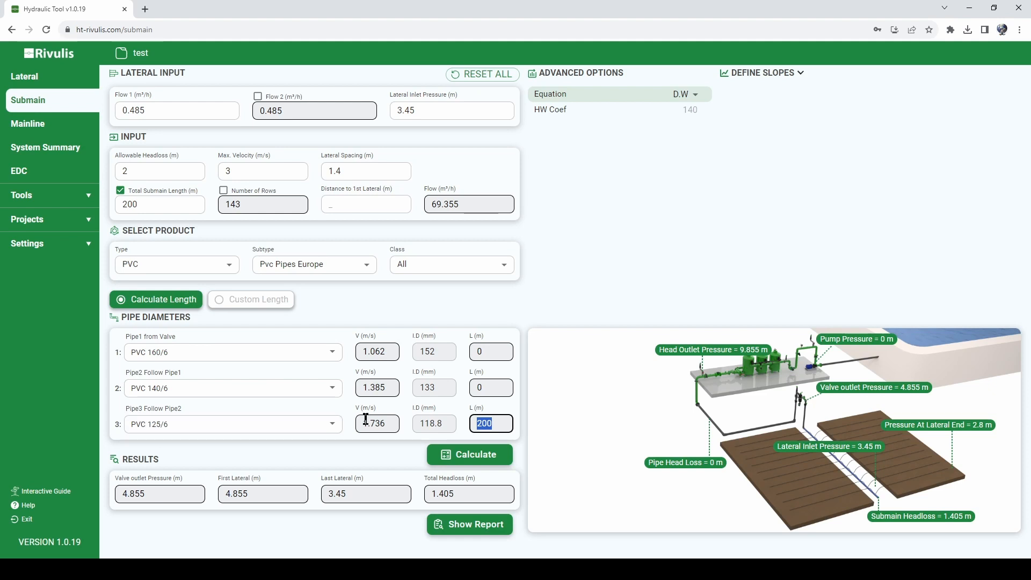
drag(364, 423, 390, 422)
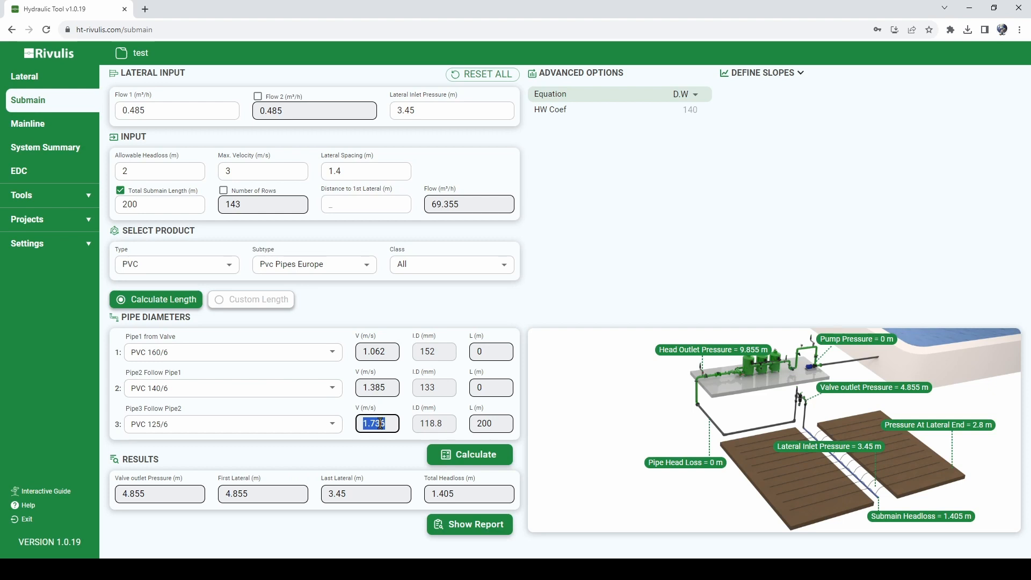
drag(462, 490, 411, 495)
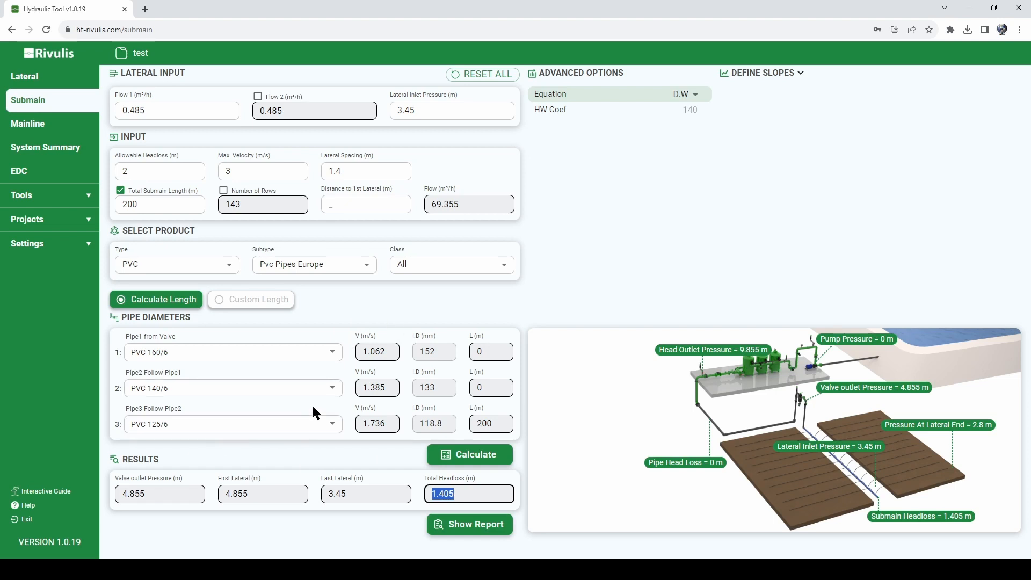
Change Pipe2 Follow Pipe1 to PVC 110/6 and recalculate the submain.
click(333, 388)
mouse_move(343, 259)
mouse_down()
mouse_move(344, 285)
mouse_move(340, 253)
mouse_move(340, 272)
mouse_up()
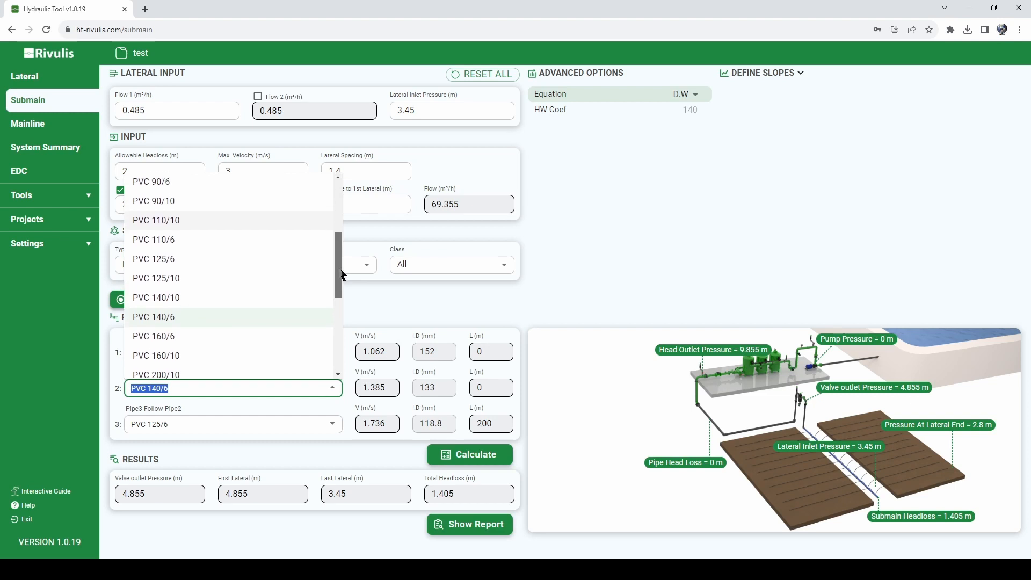
click(261, 251)
click(661, 263)
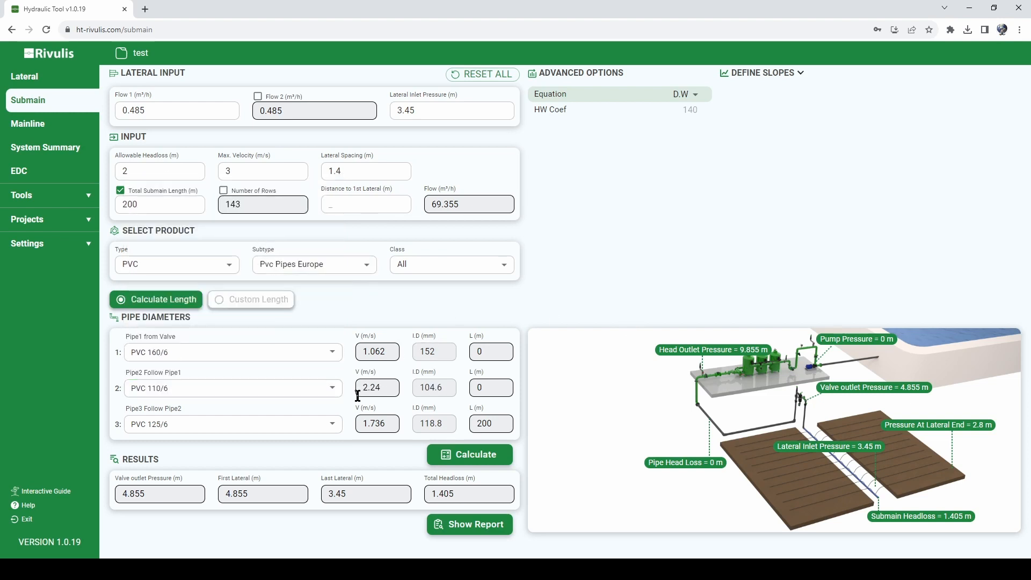
double_click(499, 423)
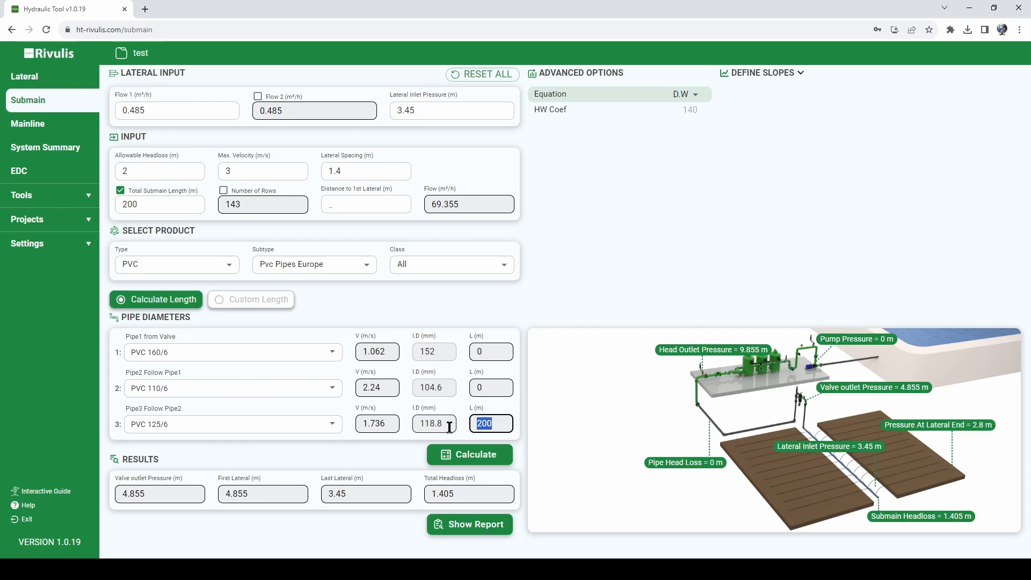
click(473, 454)
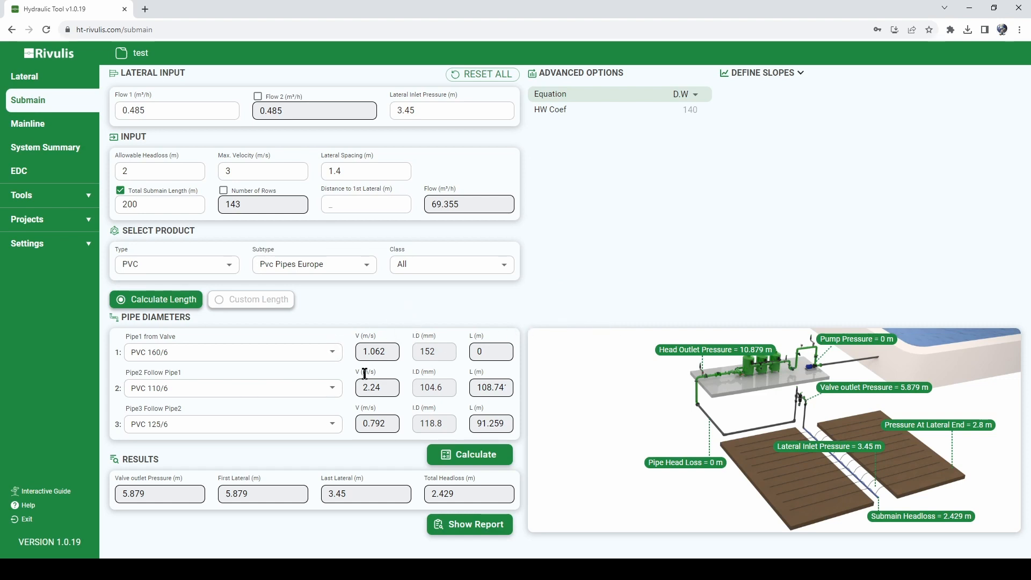
Check the calculated lengths of Pipe2 and Pipe3.
click(491, 387)
double_click(491, 387)
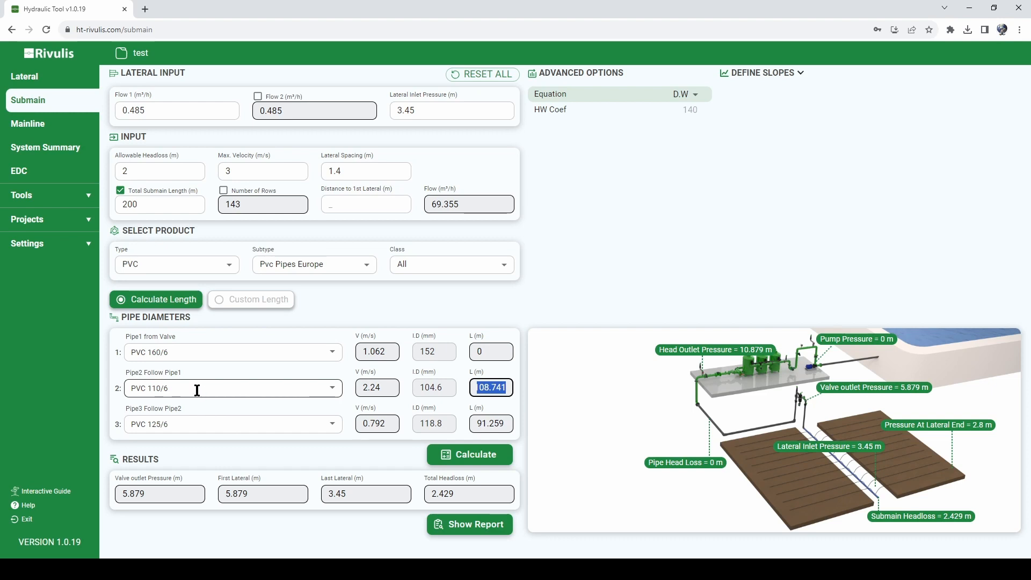
double_click(490, 423)
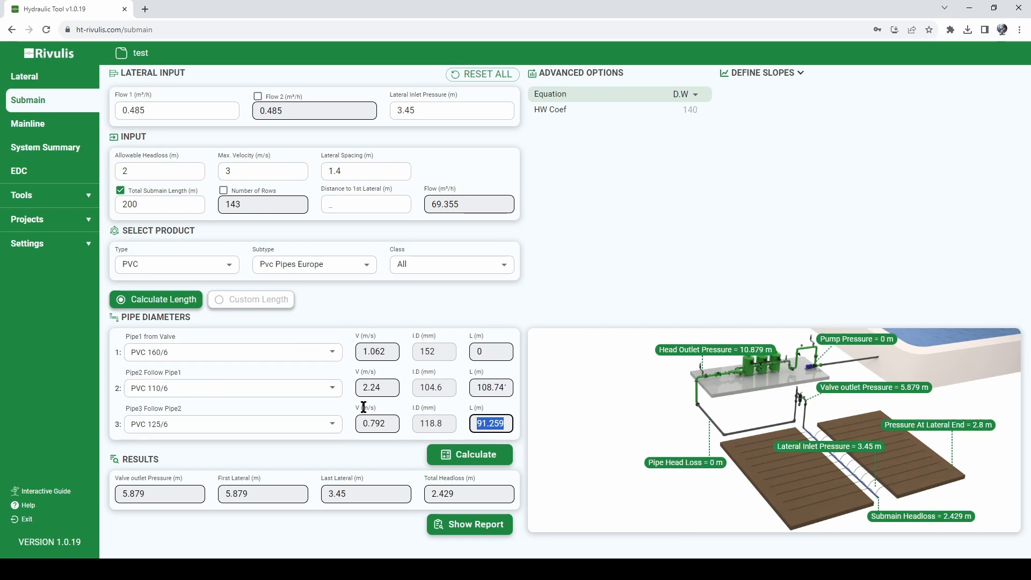
click(644, 284)
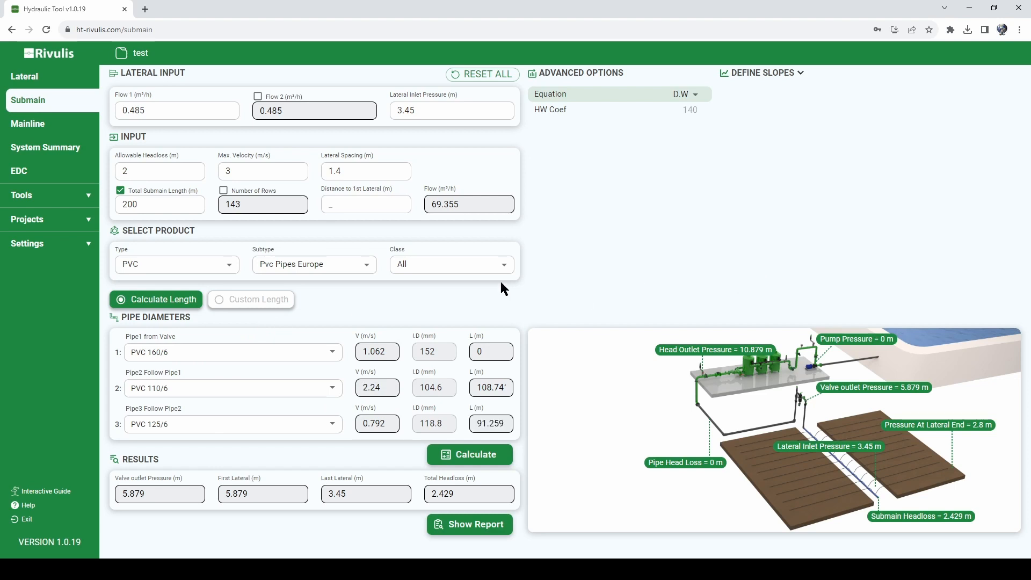
Switch to Custom Length and set the lengths to 36 m for Pipe3 and 164 m for Pipe2.
click(244, 301)
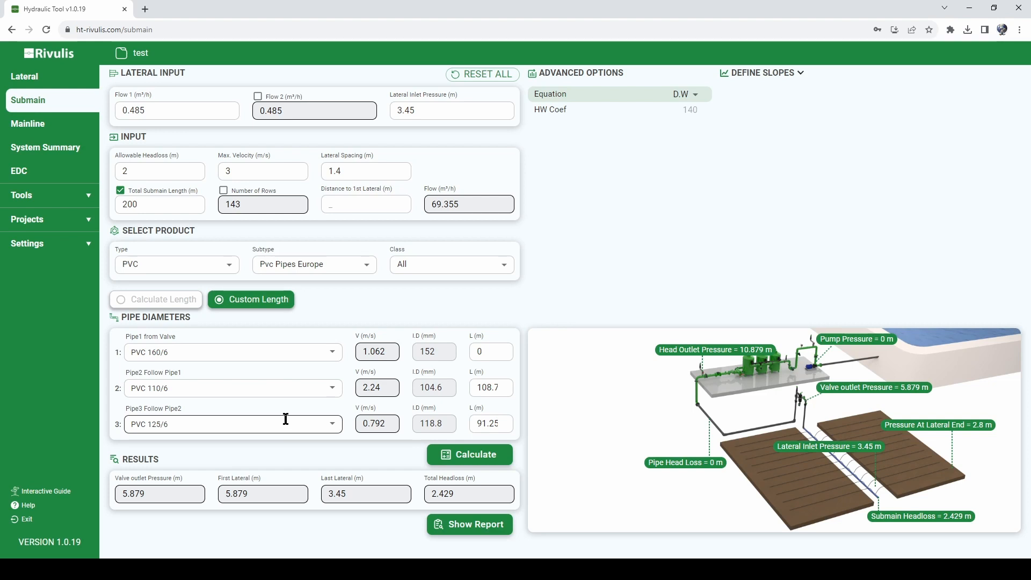
double_click(475, 424)
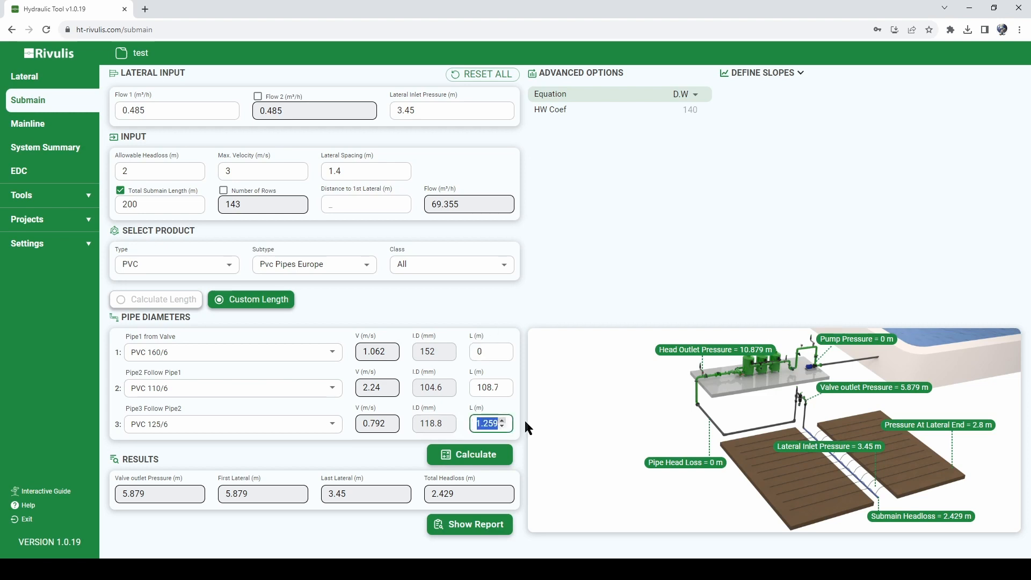
text(36)
click(600, 302)
double_click(476, 386)
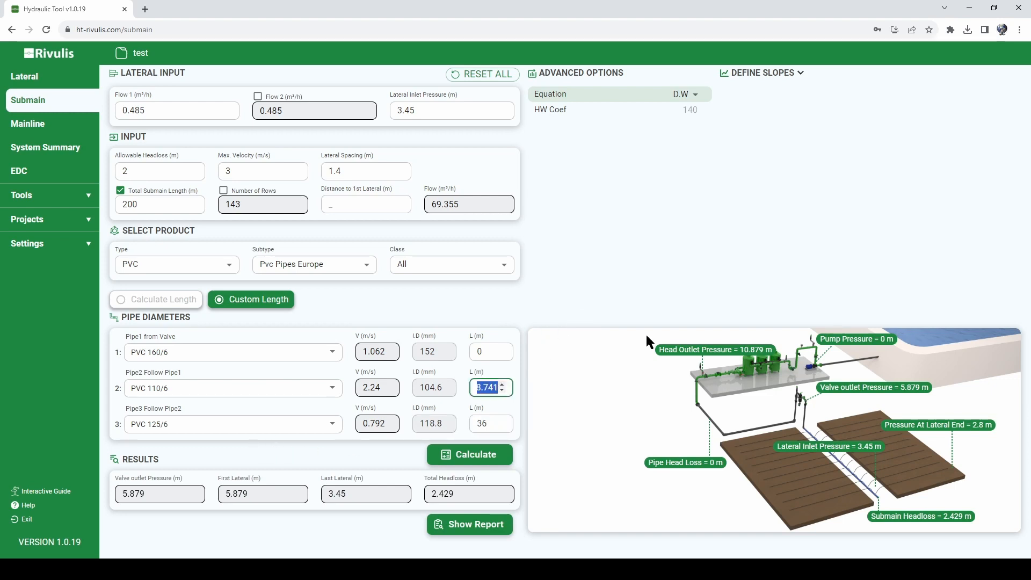
text(164)
click(689, 213)
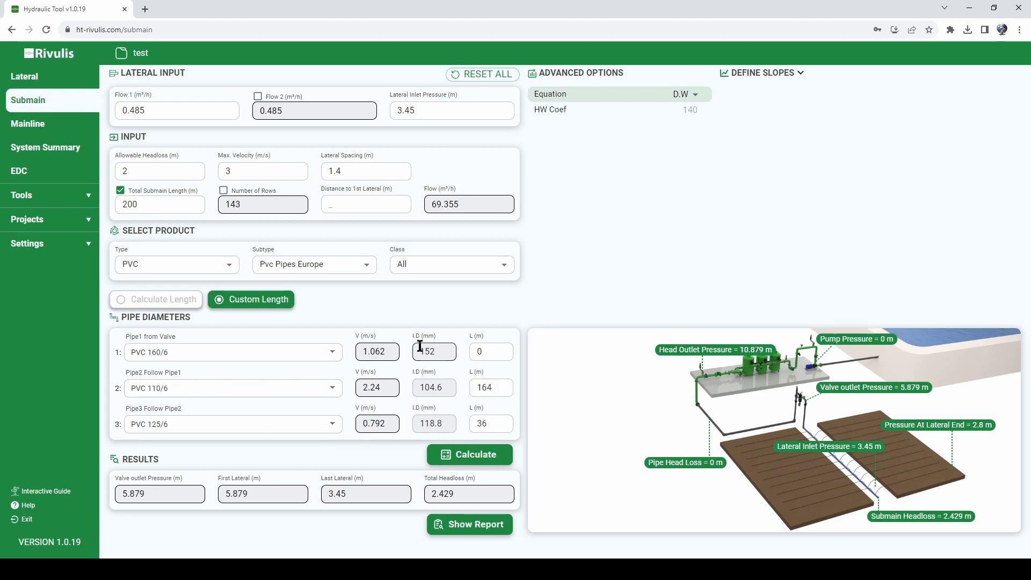
Recalculate the submain and check the valve outlet, first lateral and last lateral pressures and the total headloss against the allowable headloss.
click(484, 461)
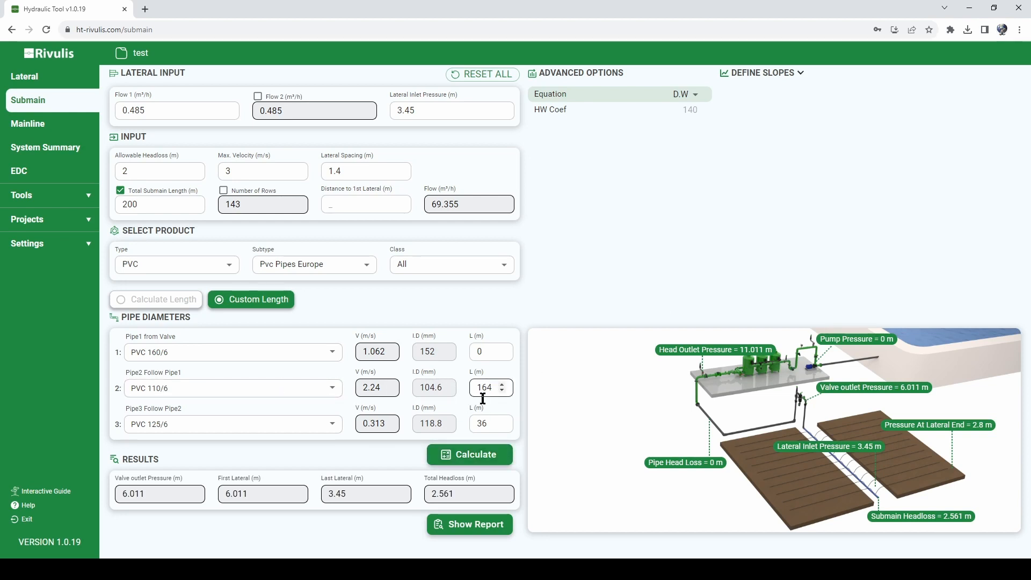
drag(153, 493, 104, 495)
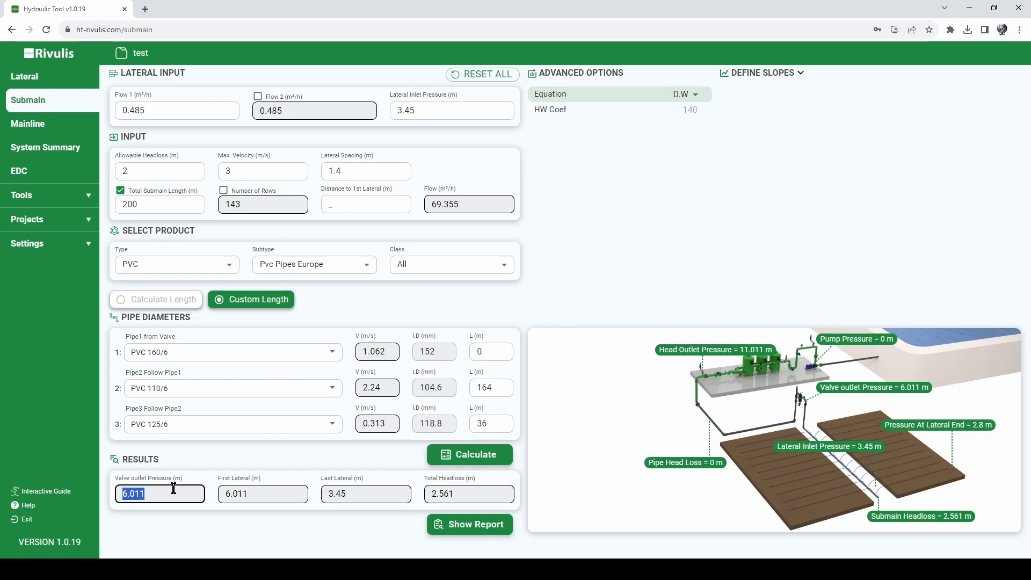
drag(269, 492, 196, 503)
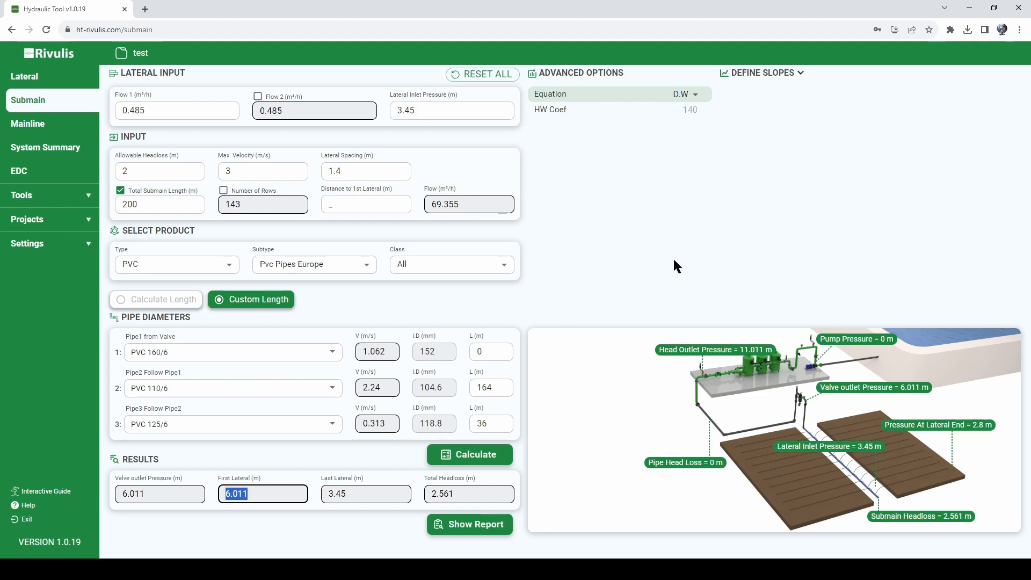
click(321, 503)
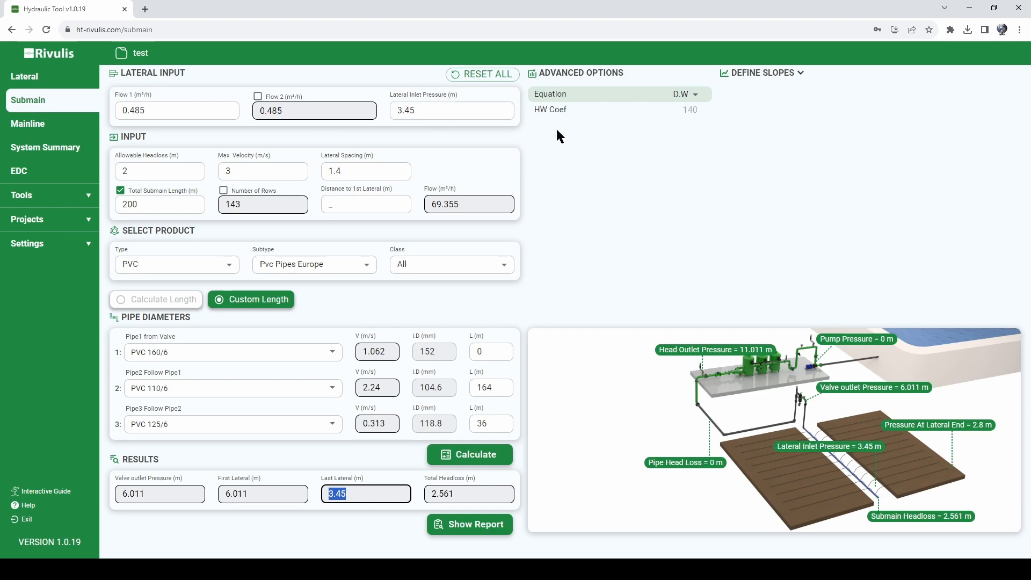
double_click(464, 495)
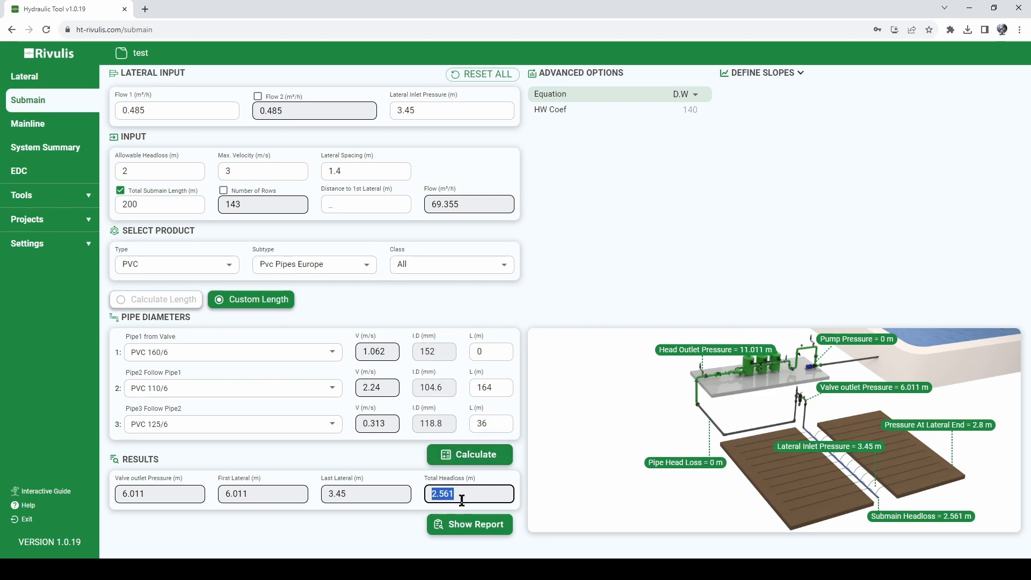
click(150, 171)
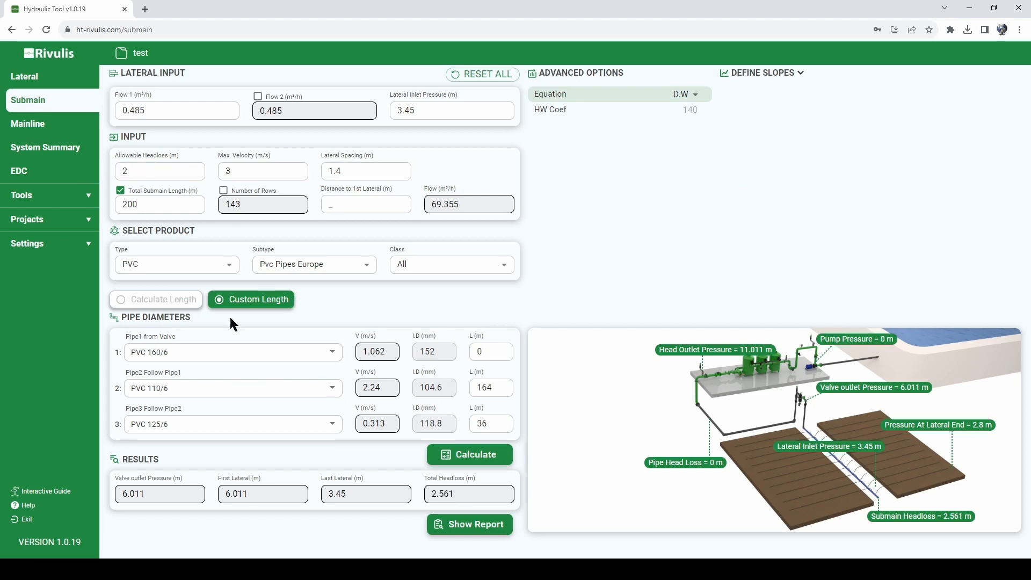
Switch the pipe diameters from custom lengths back to Calculate Length.
click(171, 304)
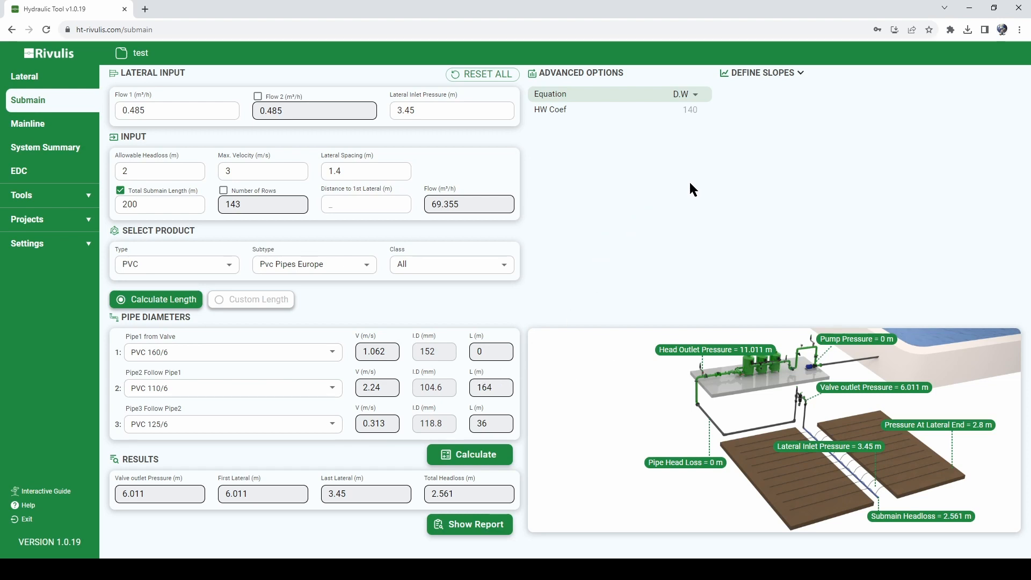
Define a first submain slope segment 50 m long with a 2% uphill slope.
click(801, 74)
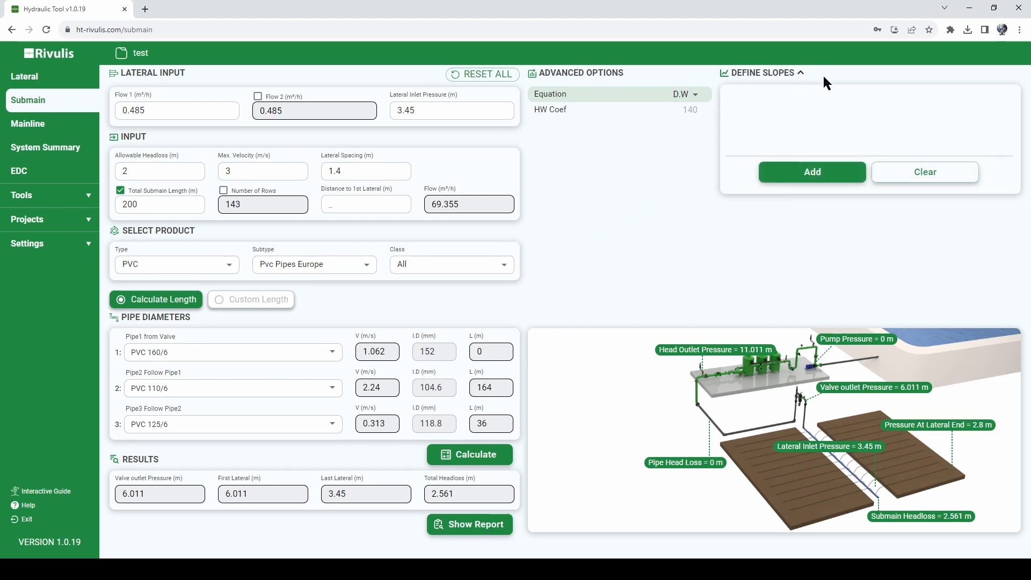
click(810, 171)
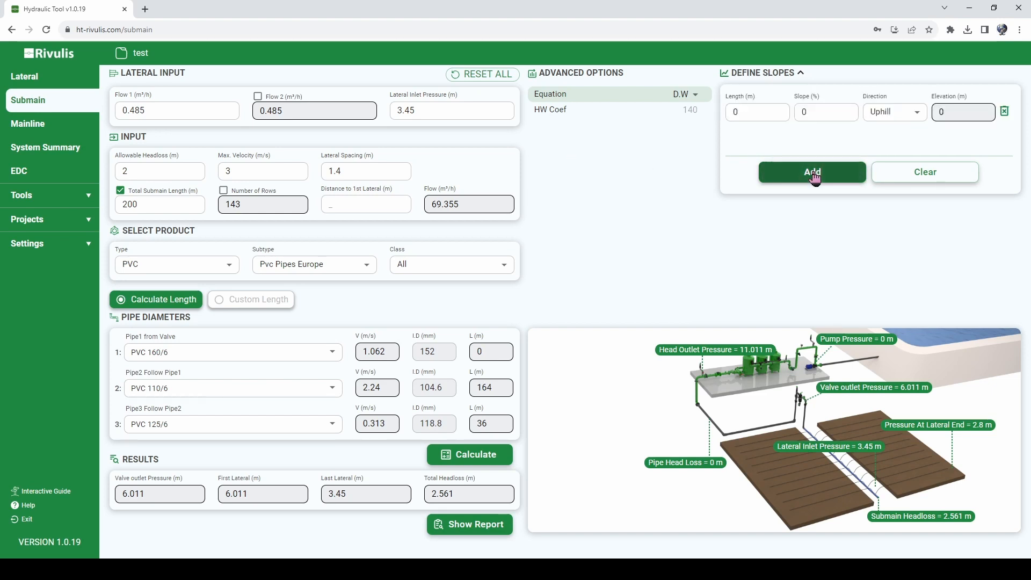
double_click(753, 112)
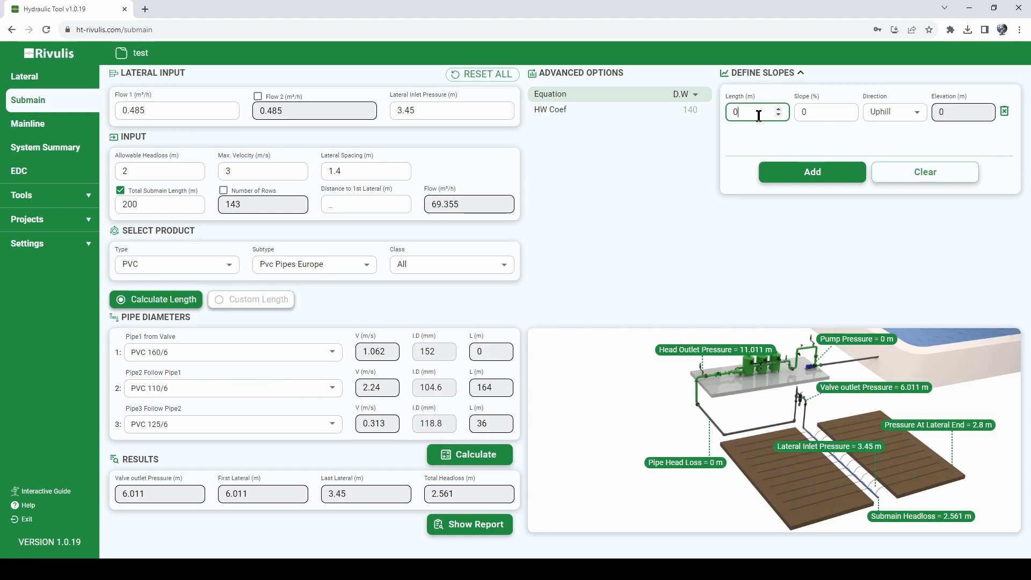
text(50)
click(830, 113)
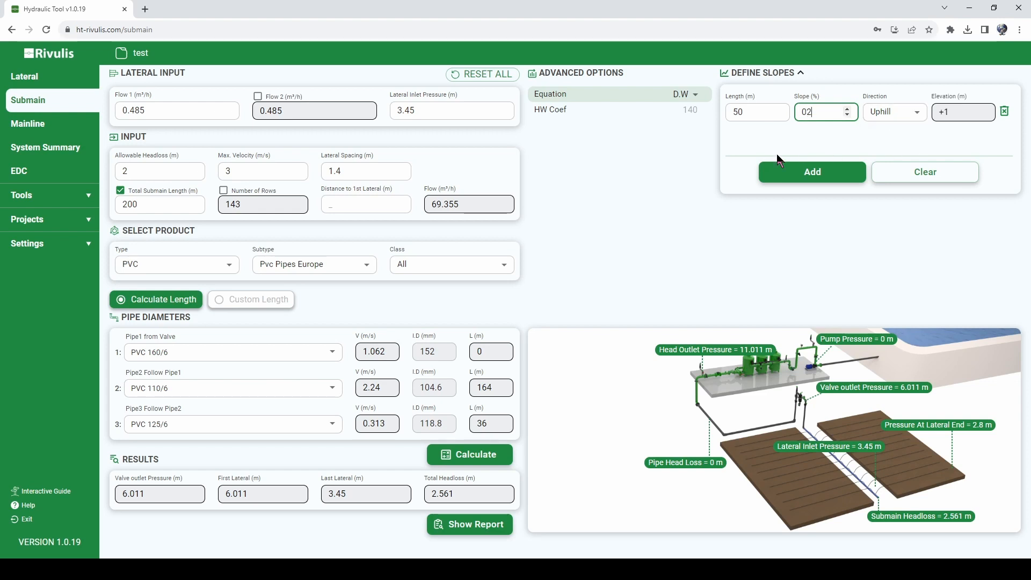
Add a second slope segment 100 m long with a 1% downhill slope.
click(832, 172)
text(100)
click(821, 146)
key(BackSpace)
text(1)
click(913, 147)
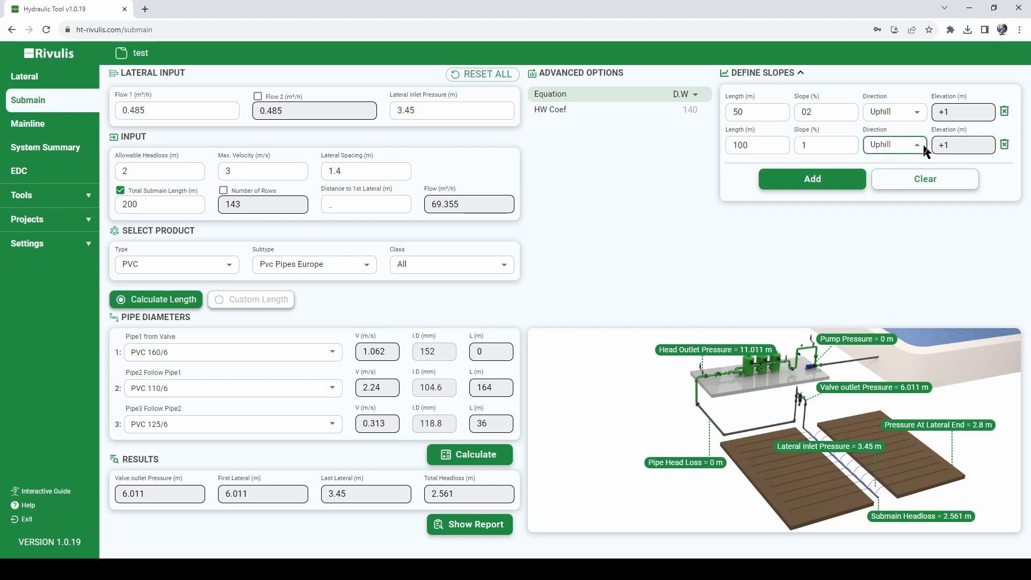
click(892, 186)
Correct the 50 m segment's slope entry to 2 and recalculate the submain with both slopes.
click(829, 115)
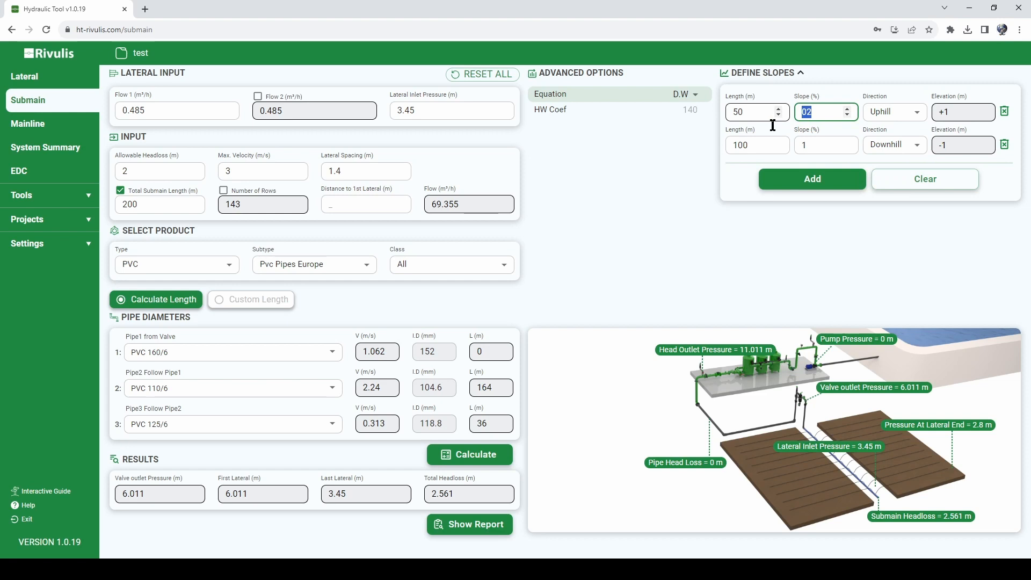
text(2)
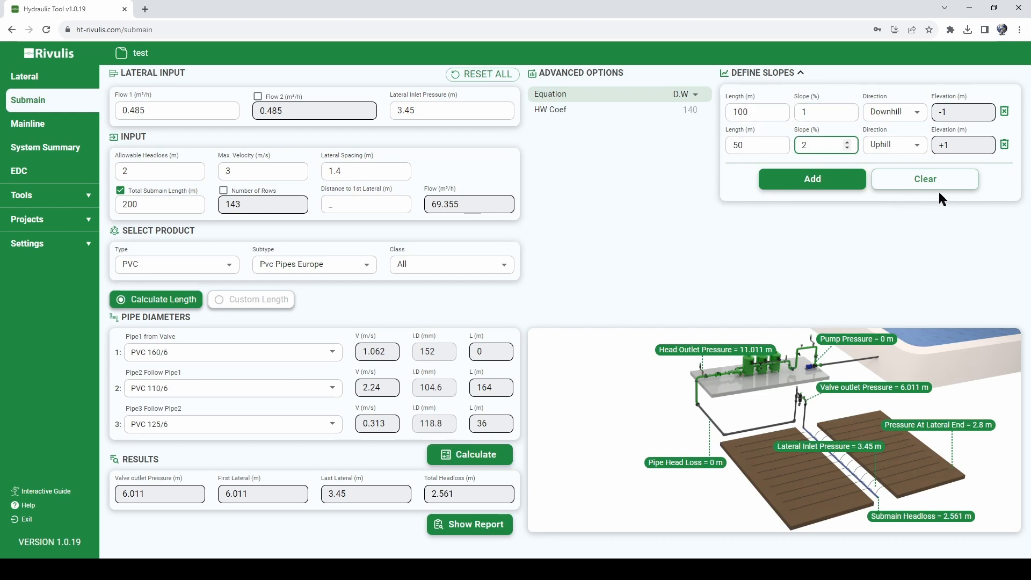
click(905, 237)
click(472, 454)
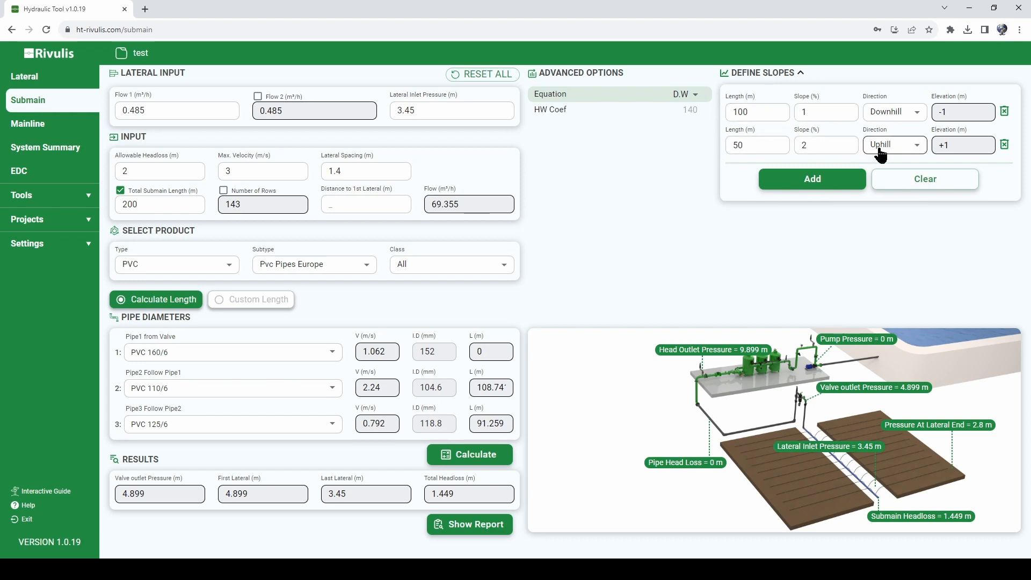
Check the valve outlet pressure, total headloss and first lateral pressure calculated with the slopes.
double_click(153, 496)
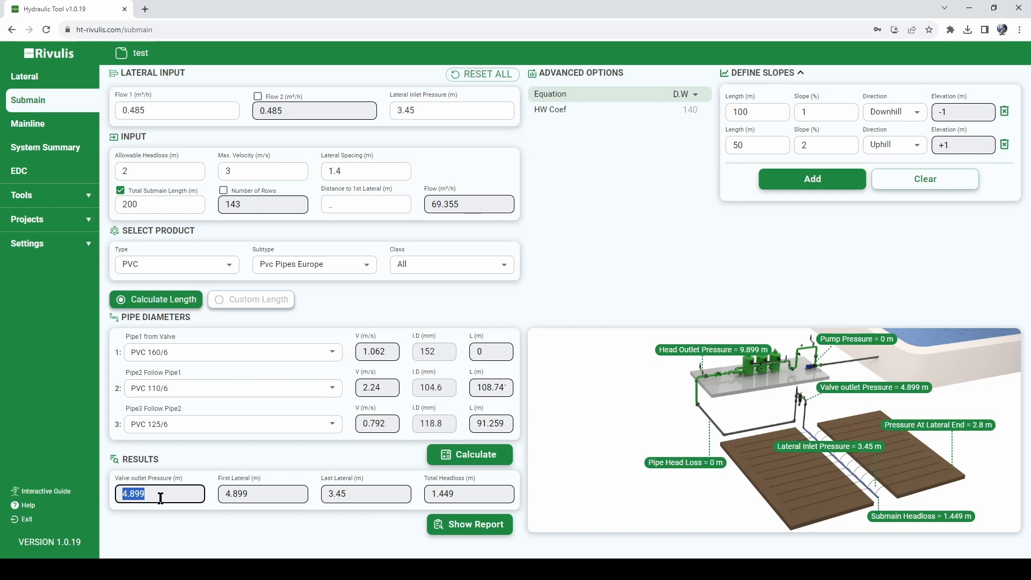
double_click(476, 494)
double_click(274, 493)
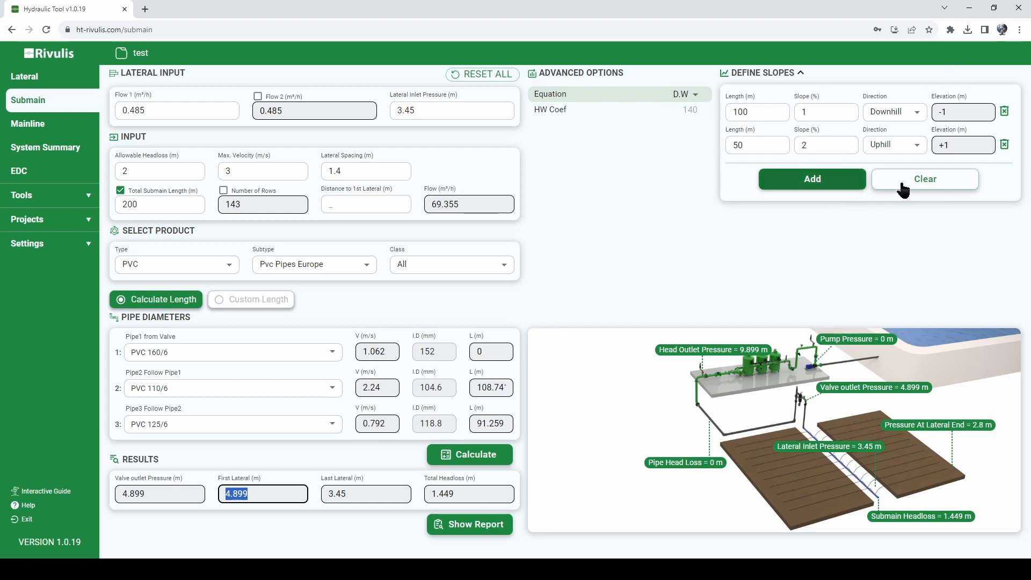
Delete both slope segments and recalculate the submain to check the valve outlet pressure without slopes.
click(1006, 112)
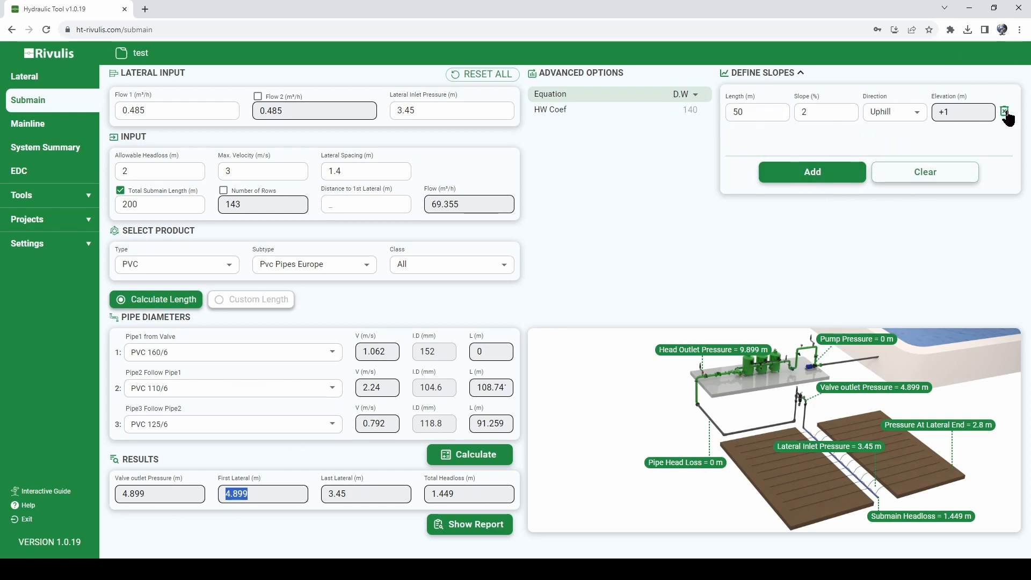
click(1005, 112)
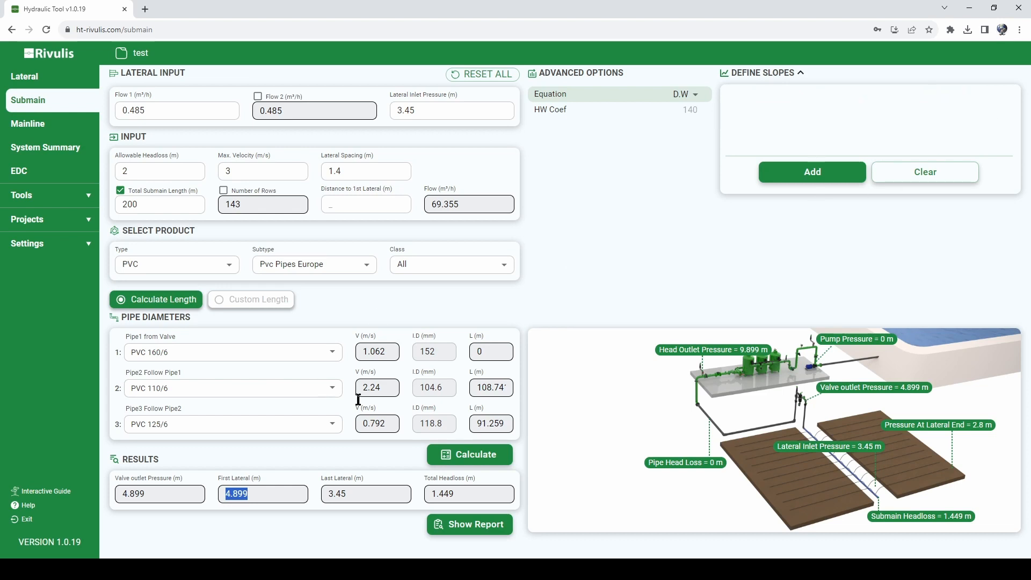
click(456, 456)
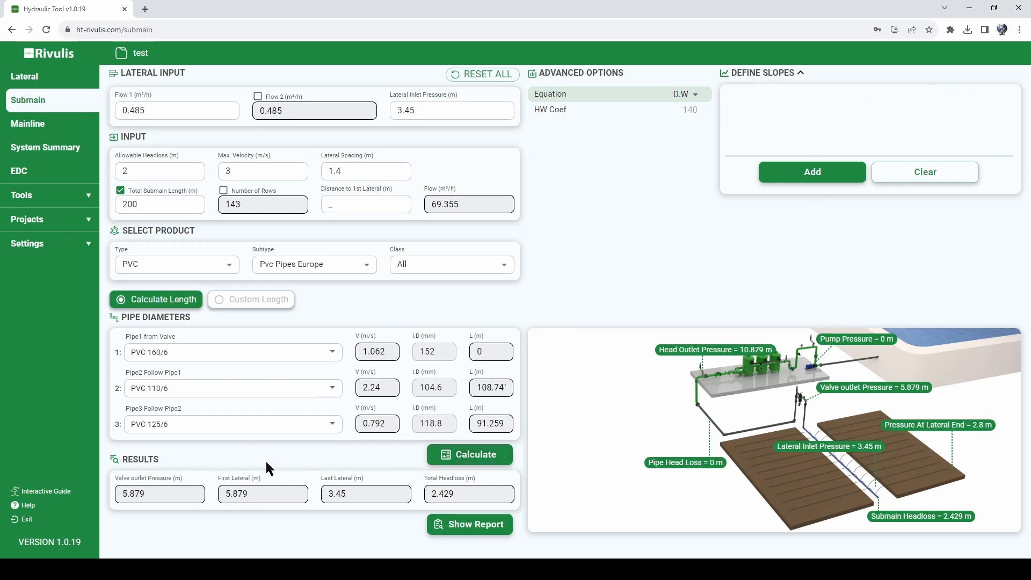
drag(153, 494, 118, 500)
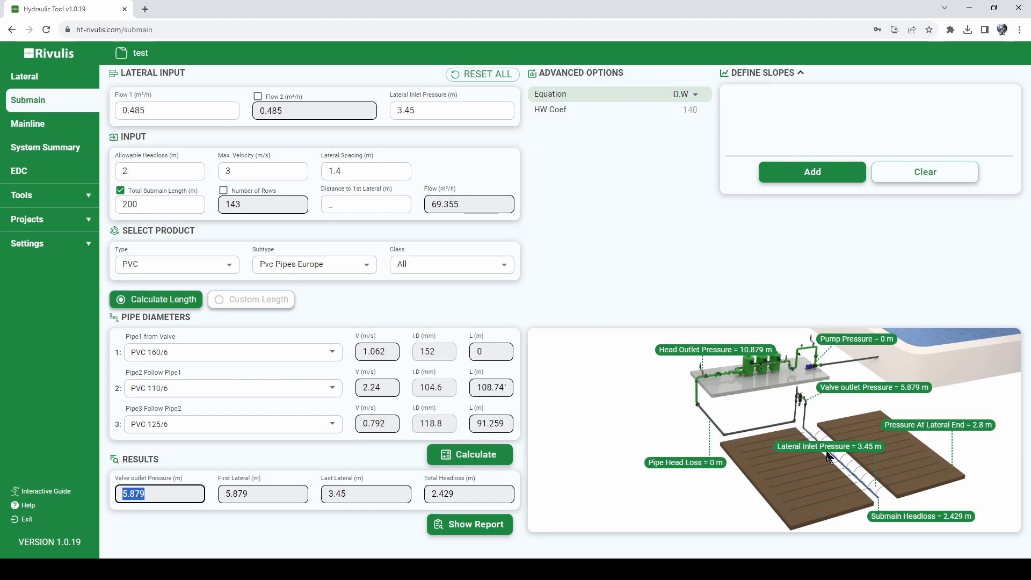
click(801, 73)
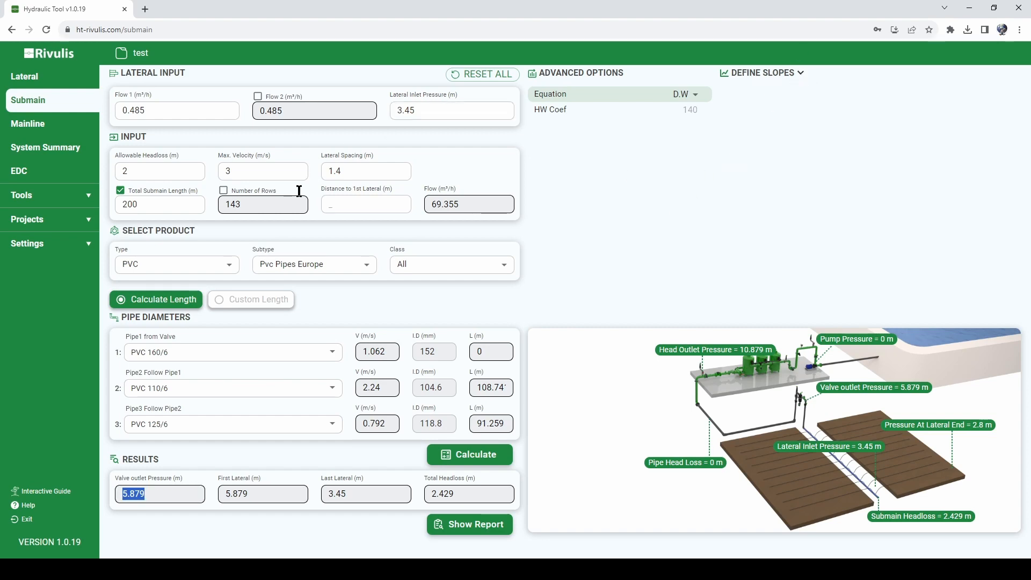